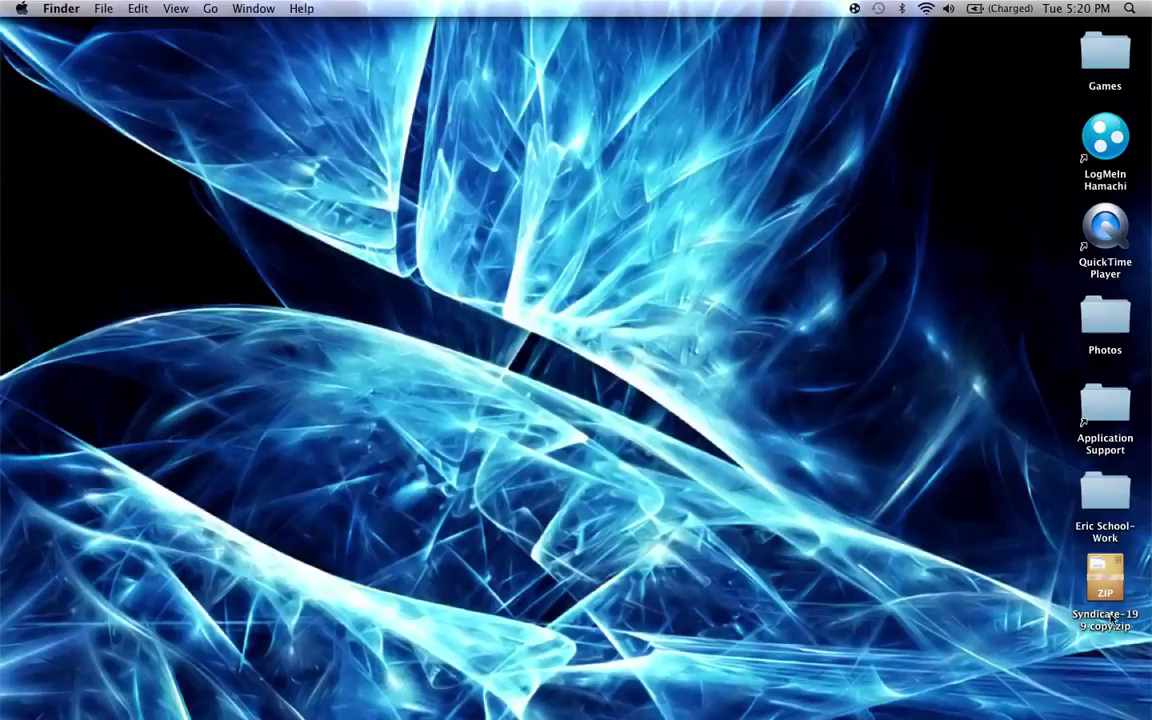
Step: Select and open the Syndicate-199 copy.zip archive on the desktop, then deselect it
left_click(1090, 576)
double_click(1090, 576)
left_click(1112, 578)
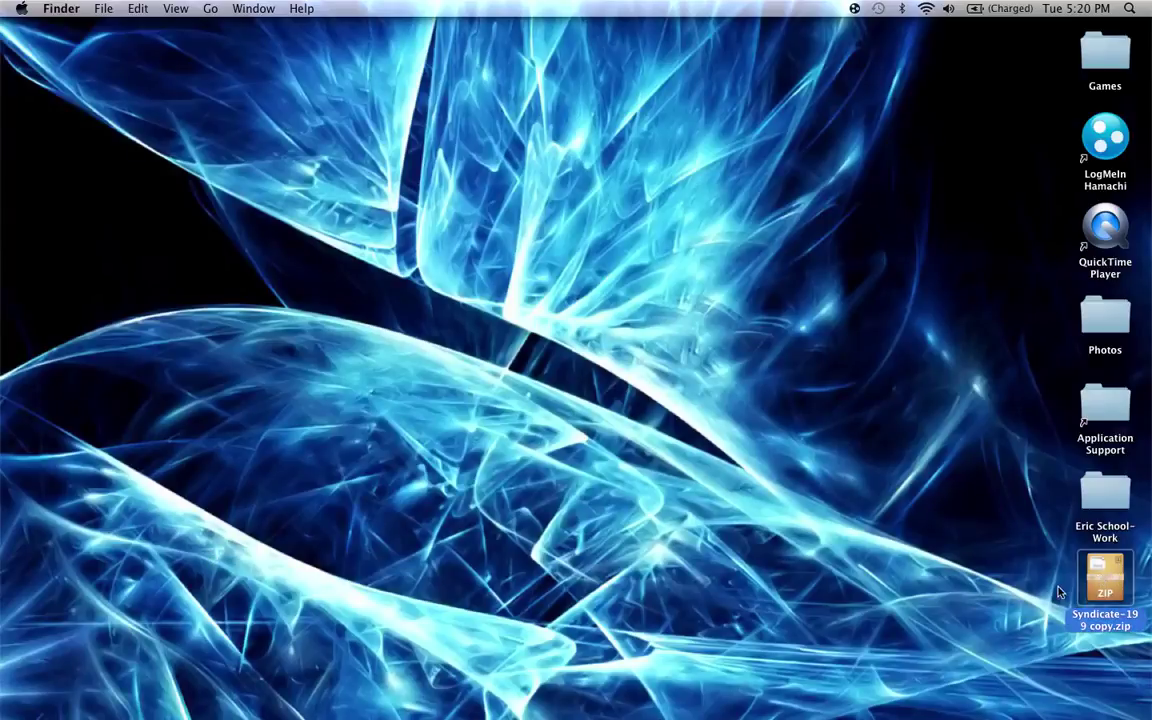
left_click(995, 530)
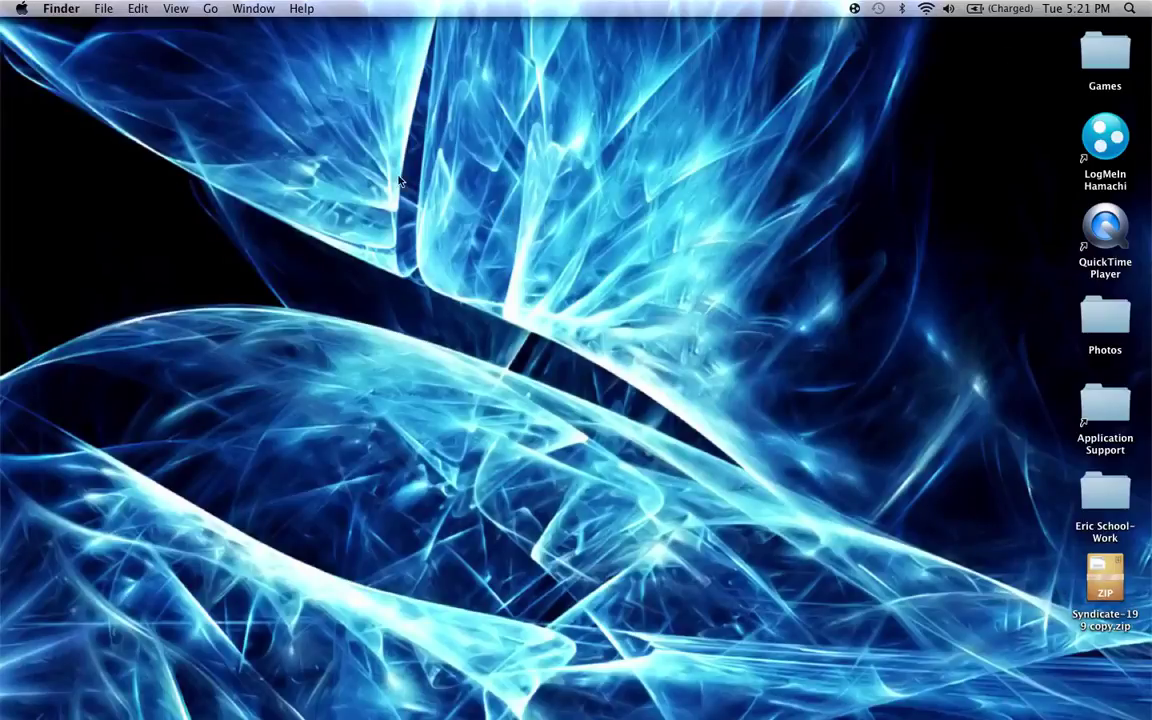
Step: Bring Finder to the front and open a new window on All My Files
mouse_move(3, 92)
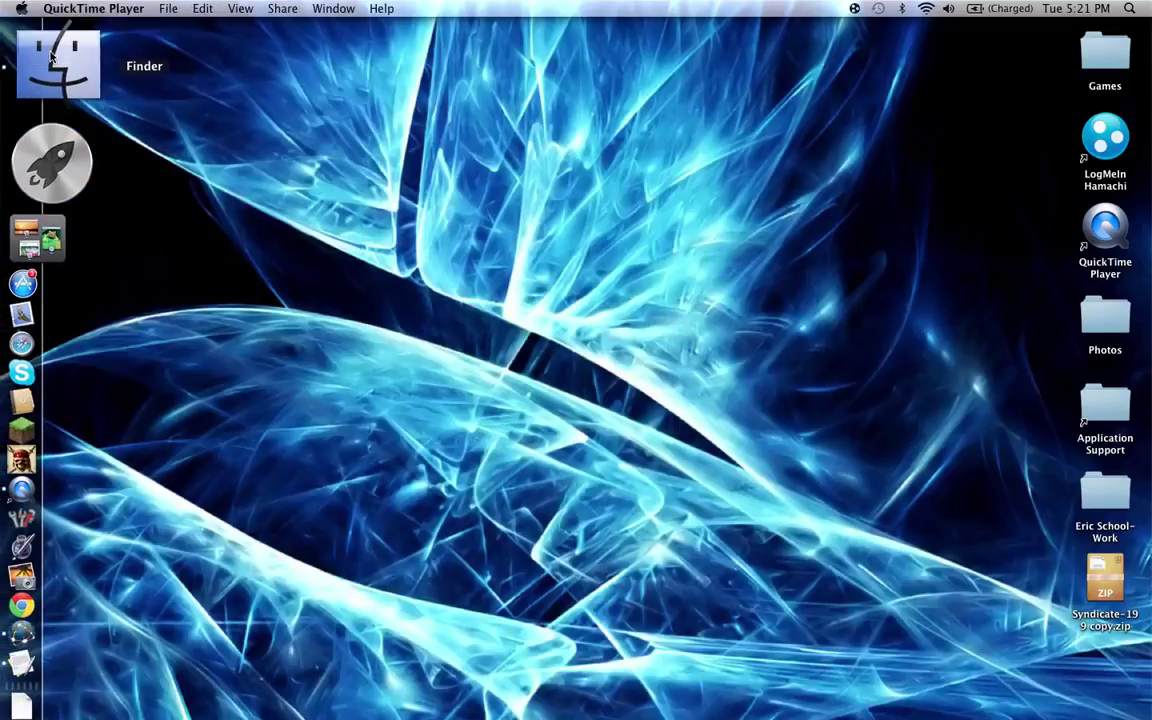
left_click(244, 132)
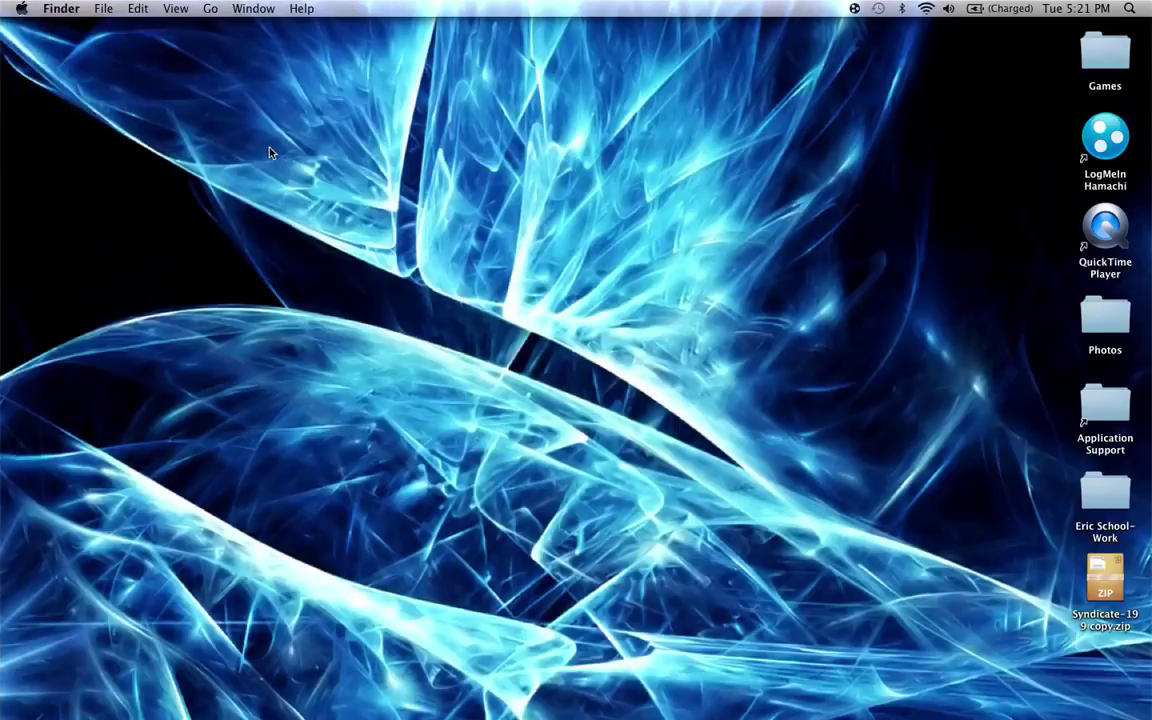
left_click(207, 10)
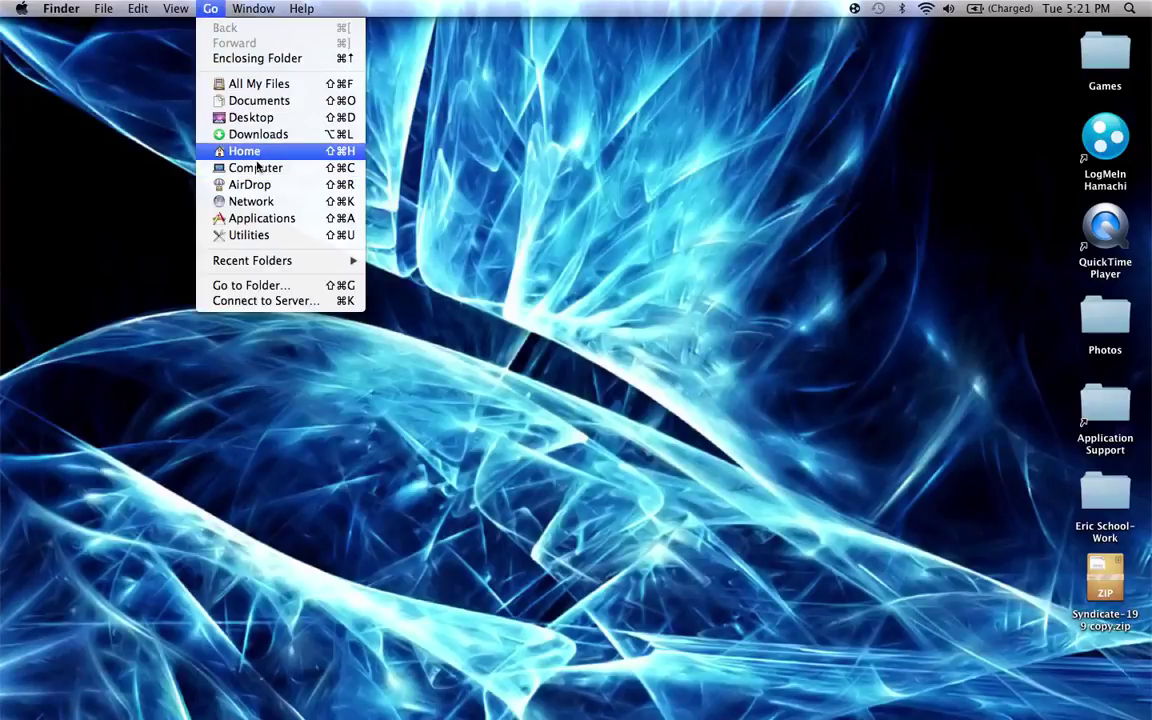
left_click(152, 42)
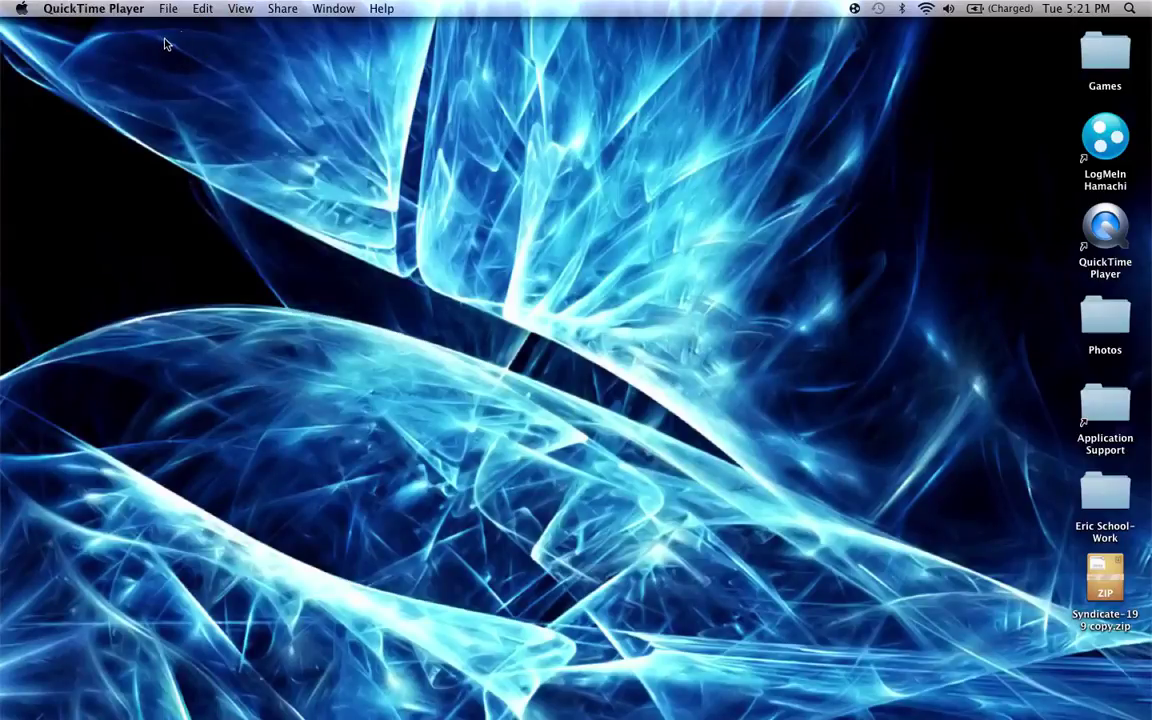
left_click(48, 75)
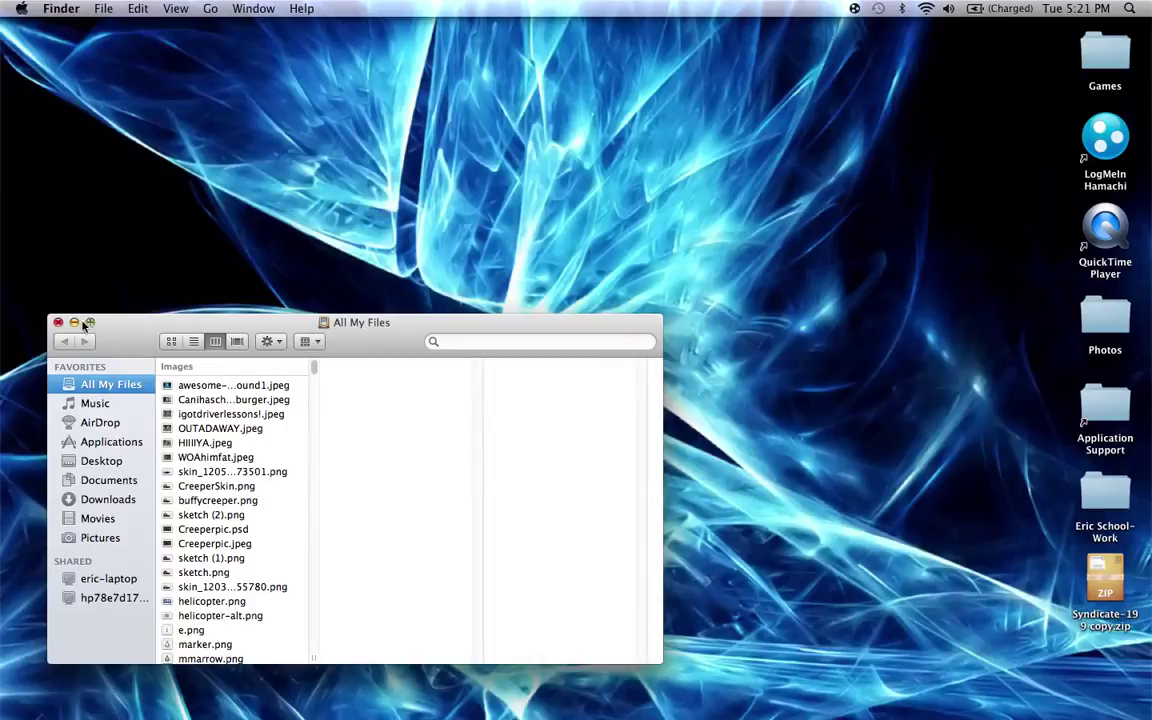
Step: Reveal the hidden user Library with Option and show its Application Support folder
left_click(212, 9)
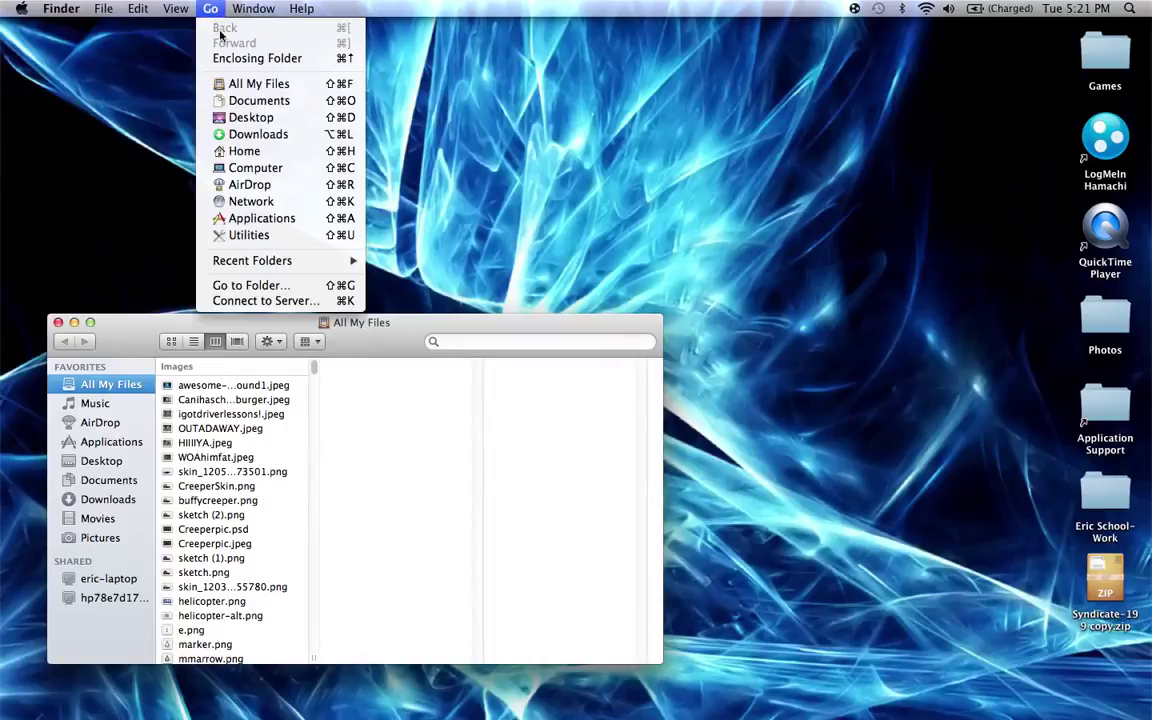
key("alt")
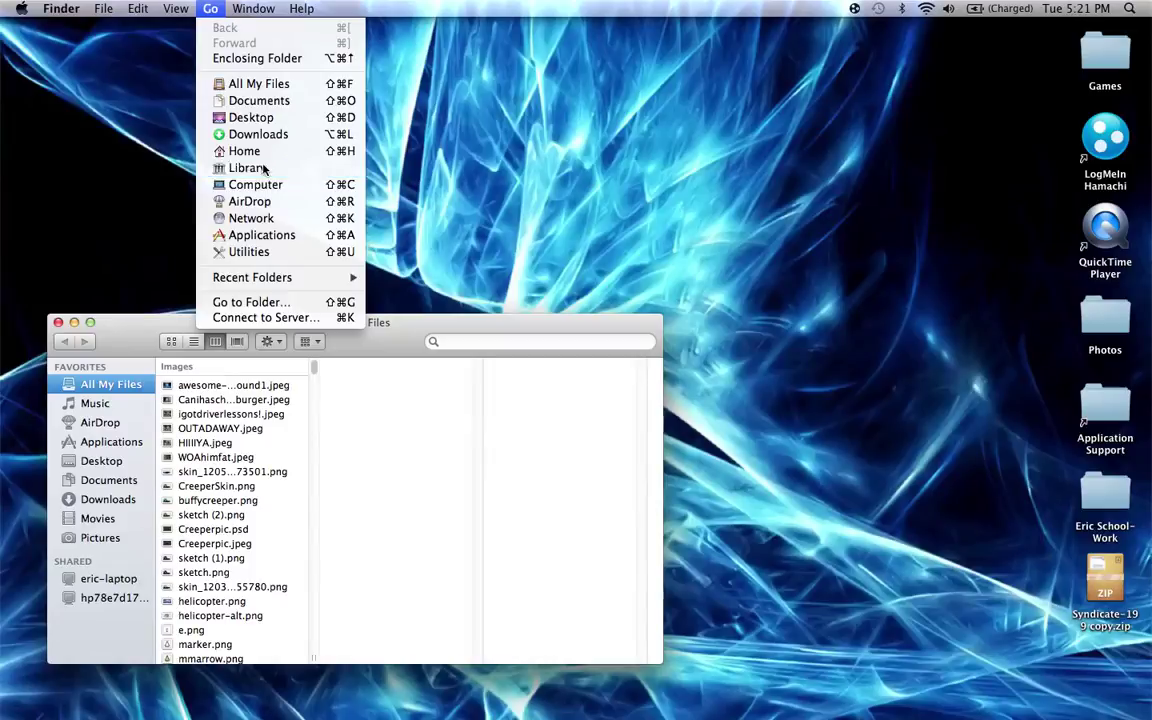
left_click(262, 169)
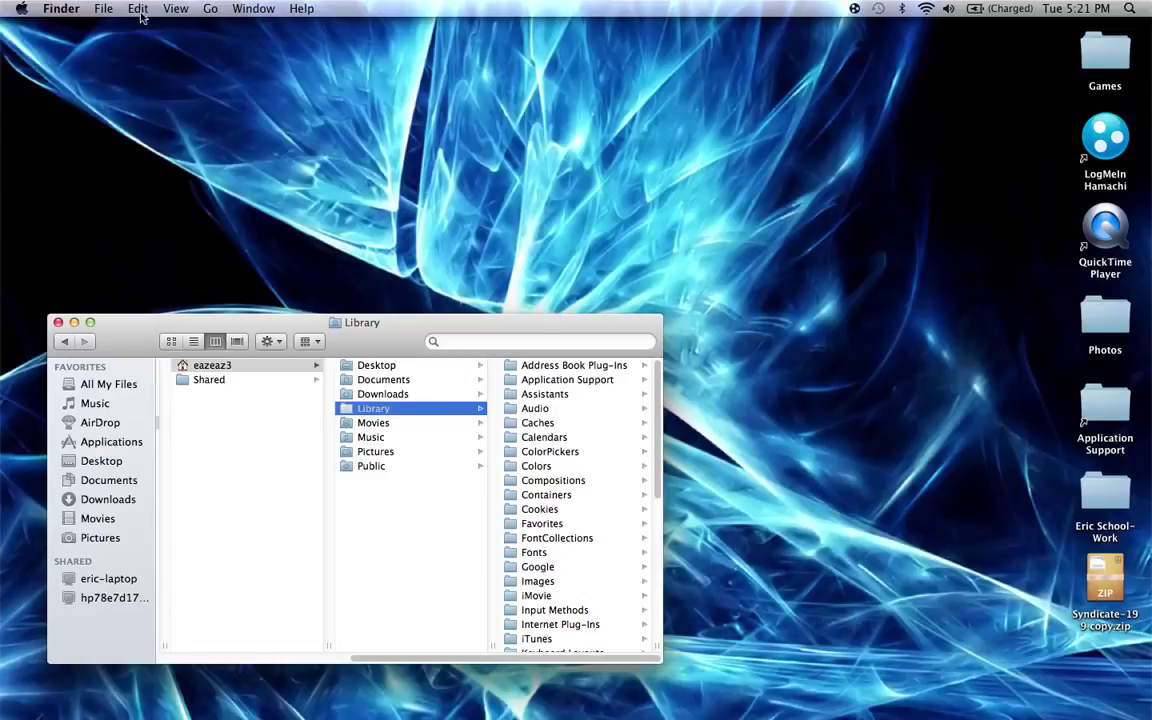
left_click(545, 381)
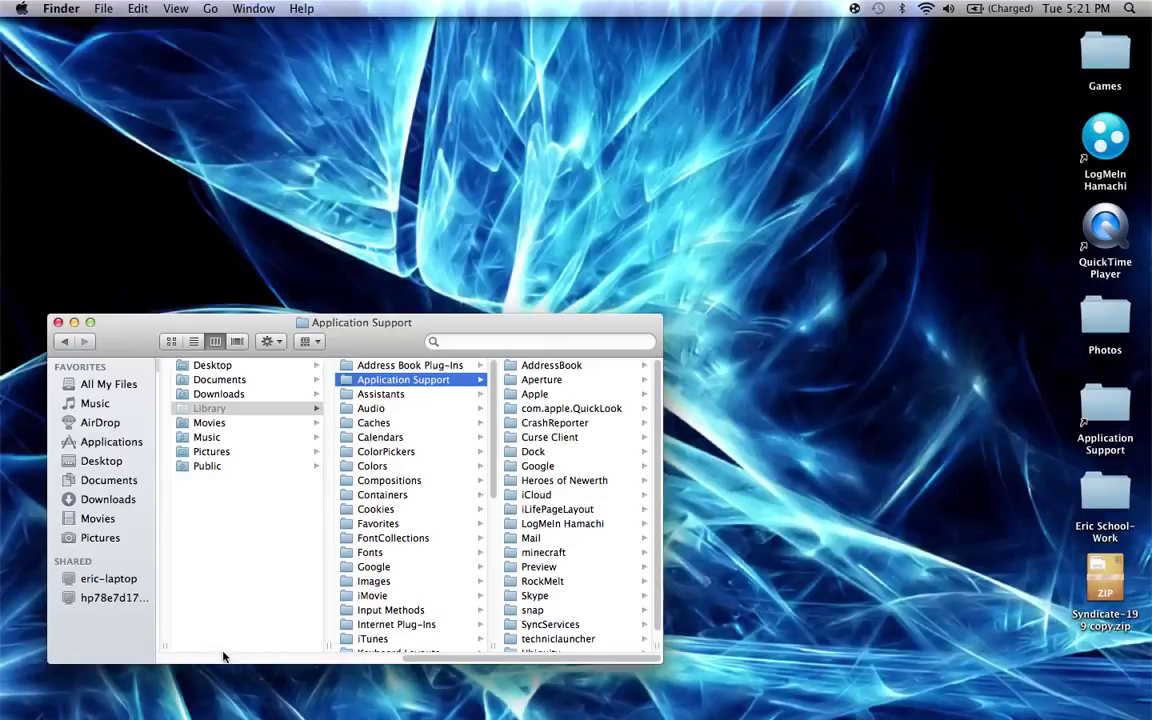
key("super+space")
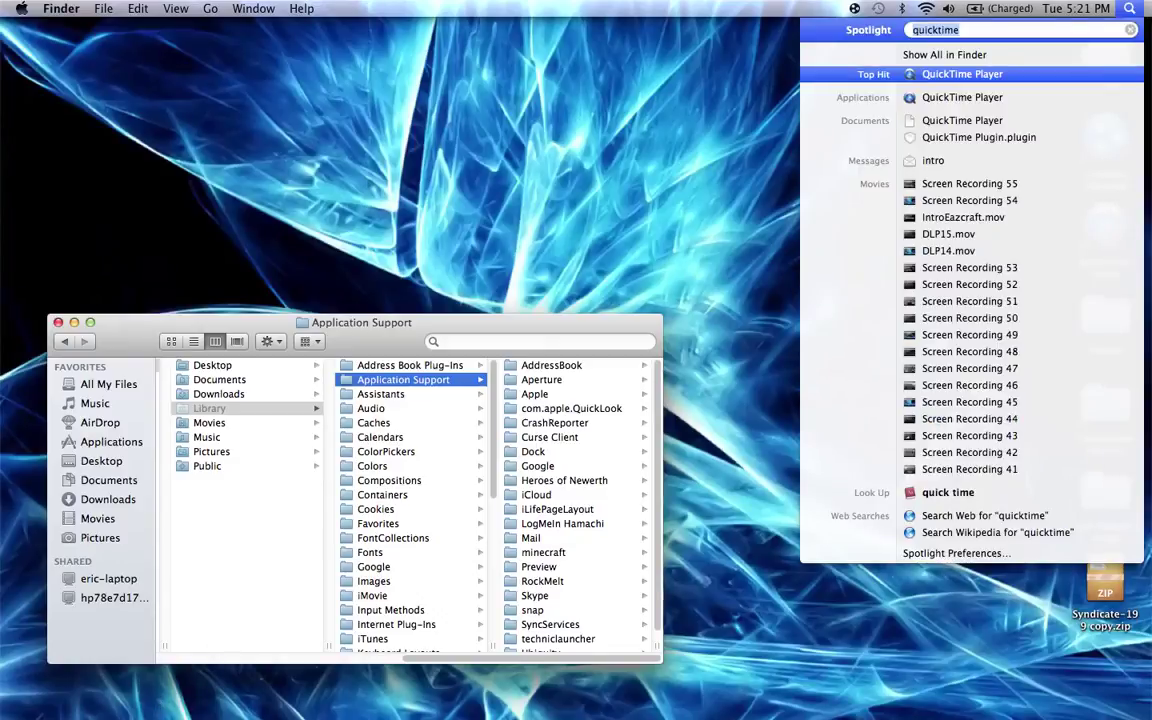
type("%appdat")
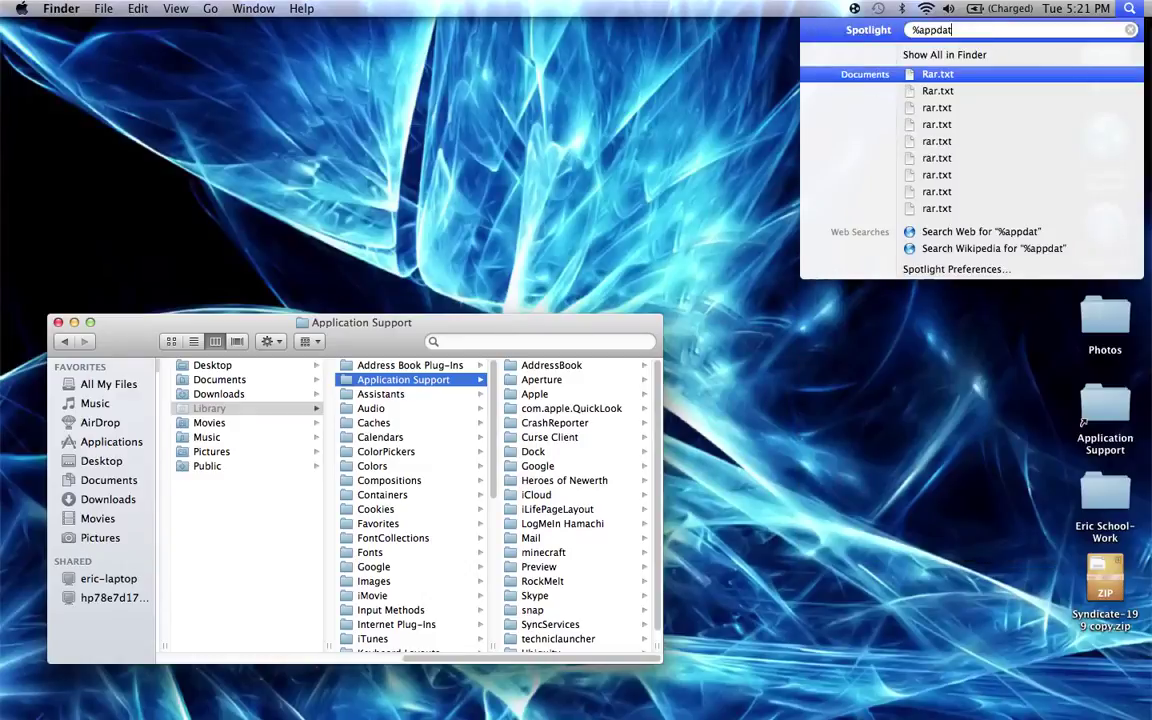
type("a%")
key("BackSpace")
key("BackSpace")
key("BackSpace")
key("BackSpace")
key("BackSpace")
key("BackSpace")
key("BackSpace")
key("BackSpace")
key("BackSpace")
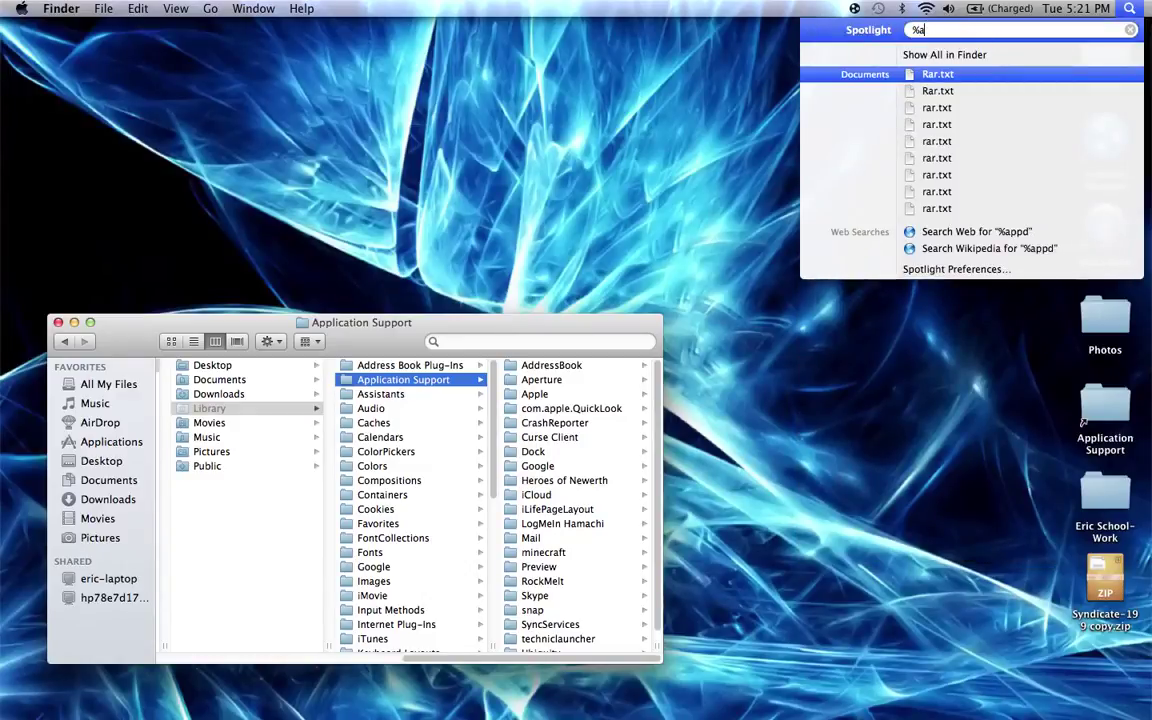
left_click(319, 447)
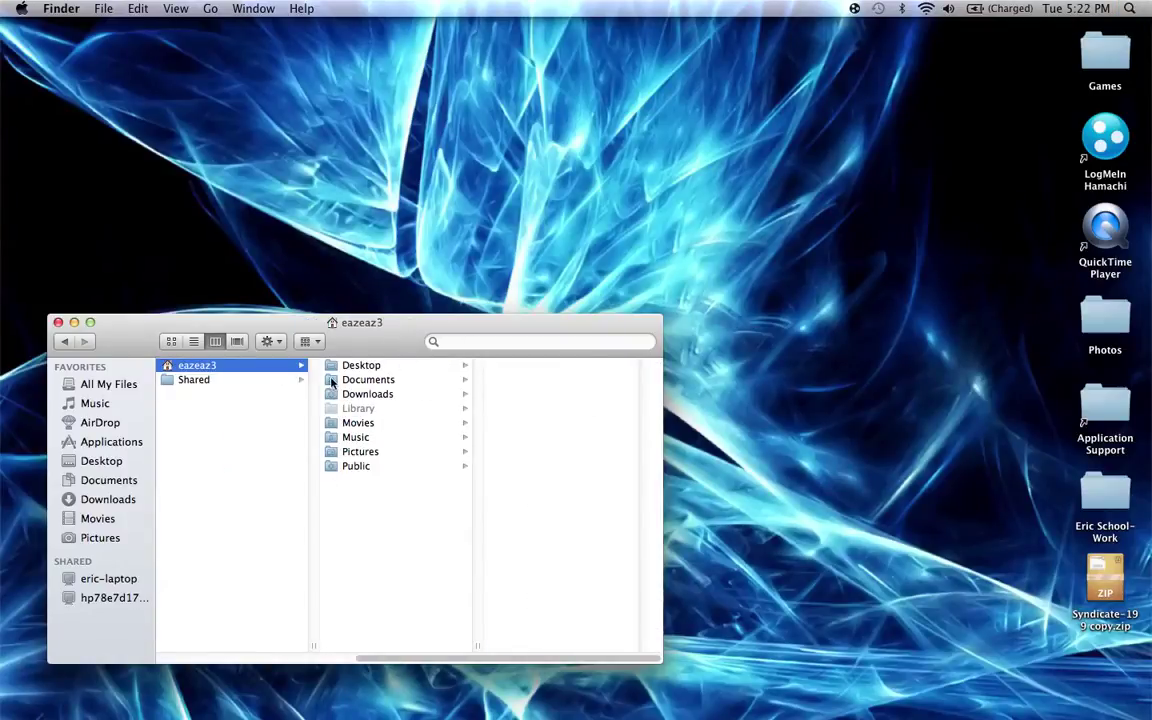
Step: Go from the home folder through Library and Application Support into the minecraft folder
left_click(386, 366)
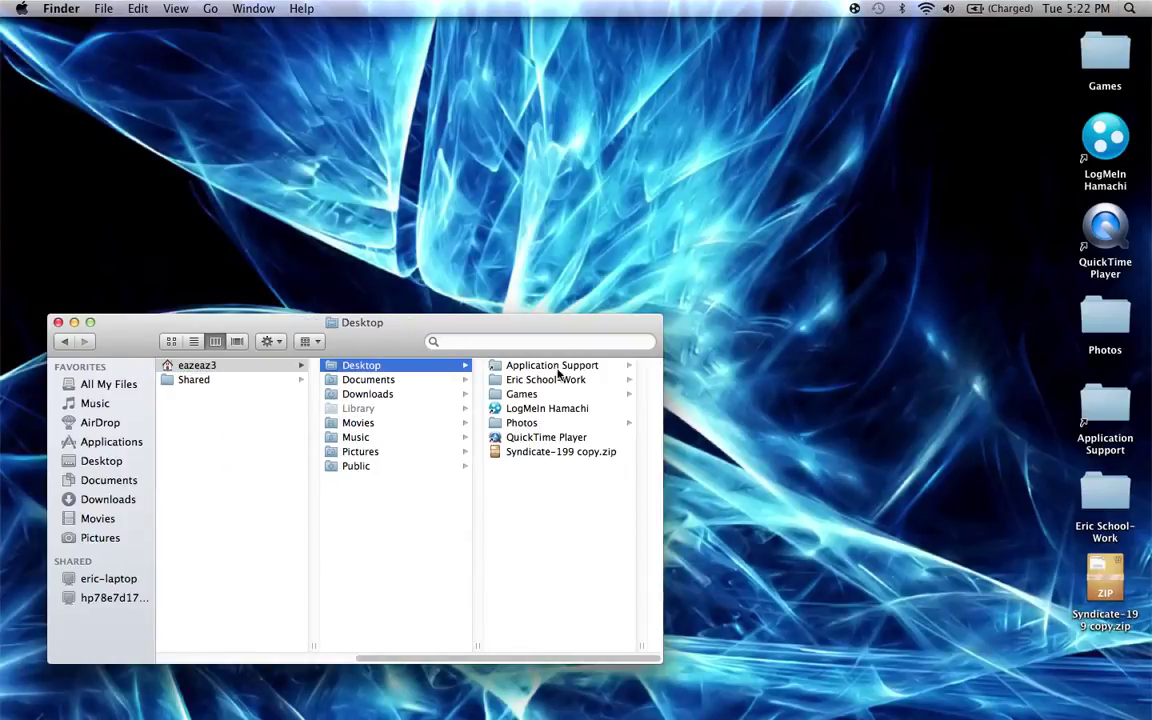
left_click(249, 366)
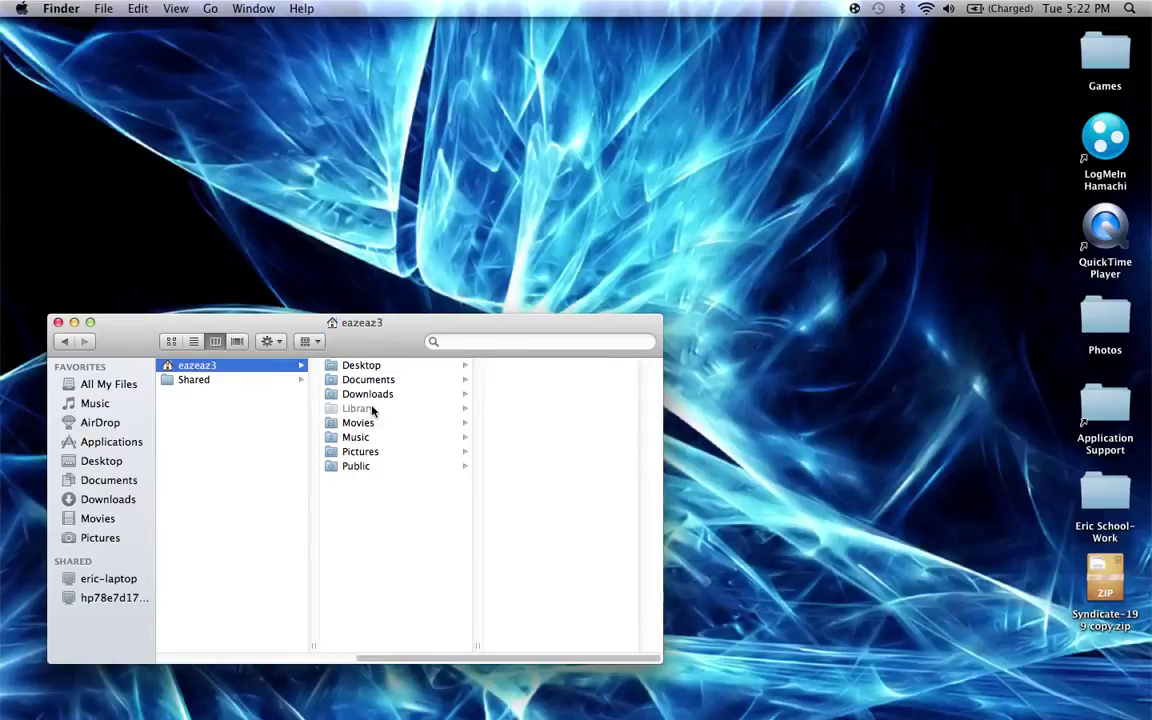
left_click(210, 8)
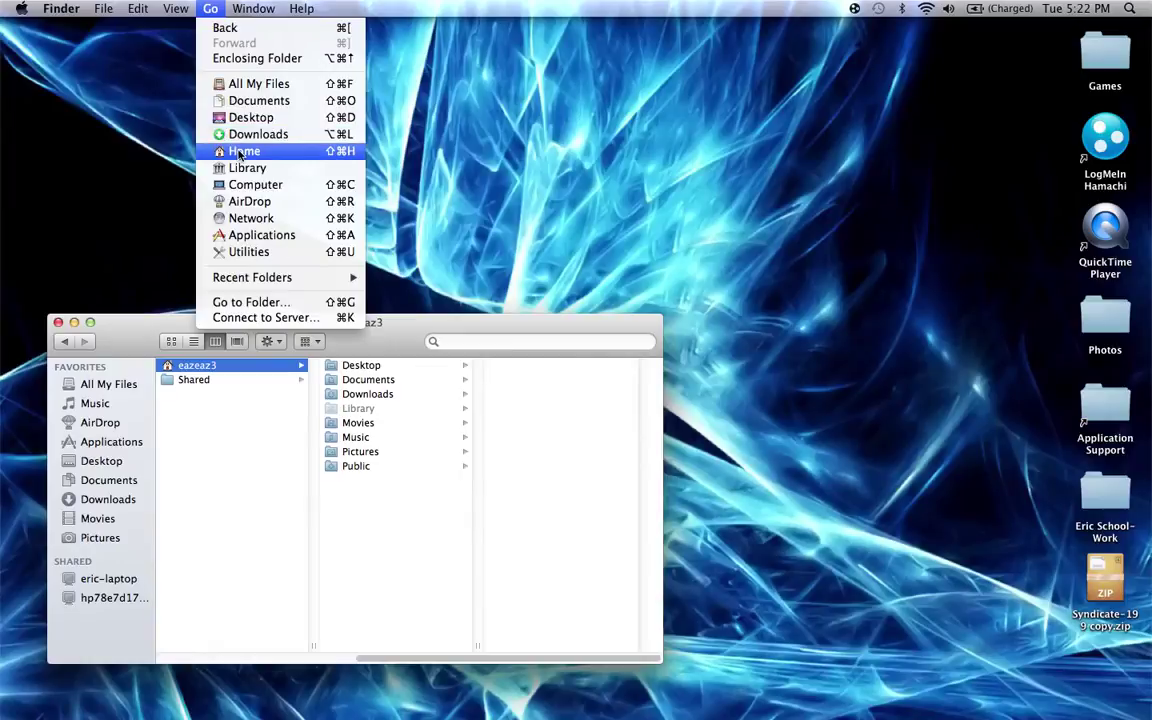
left_click(240, 152)
left_click(210, 8)
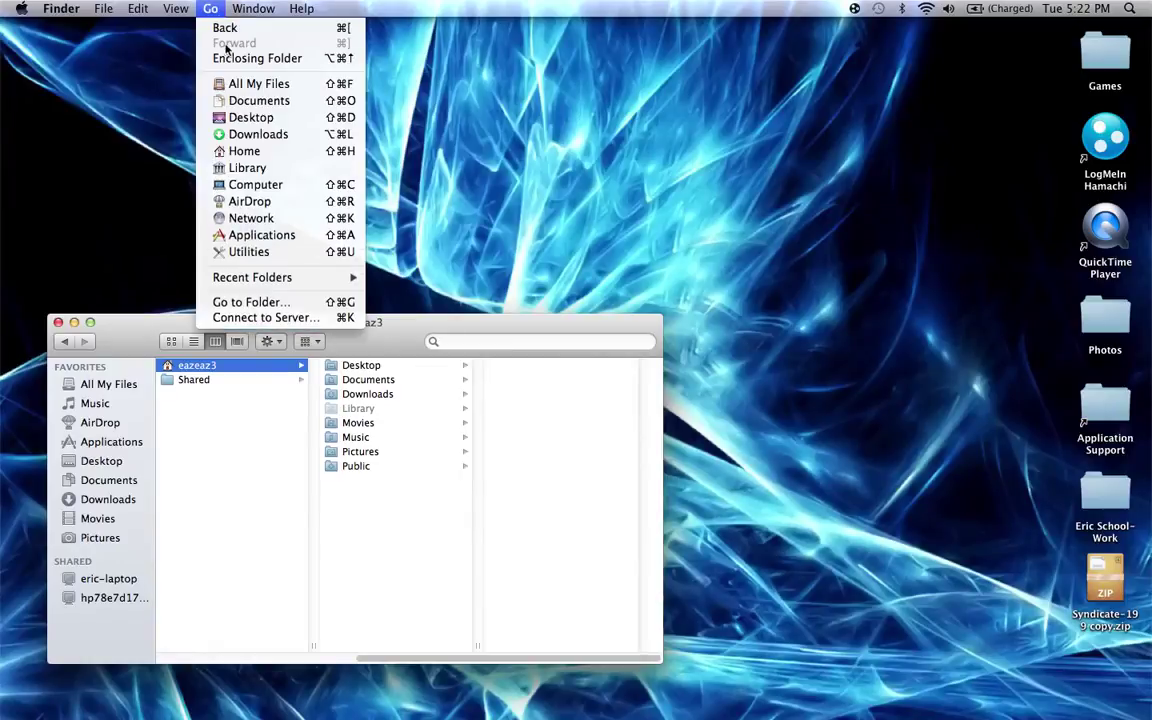
left_click(244, 168)
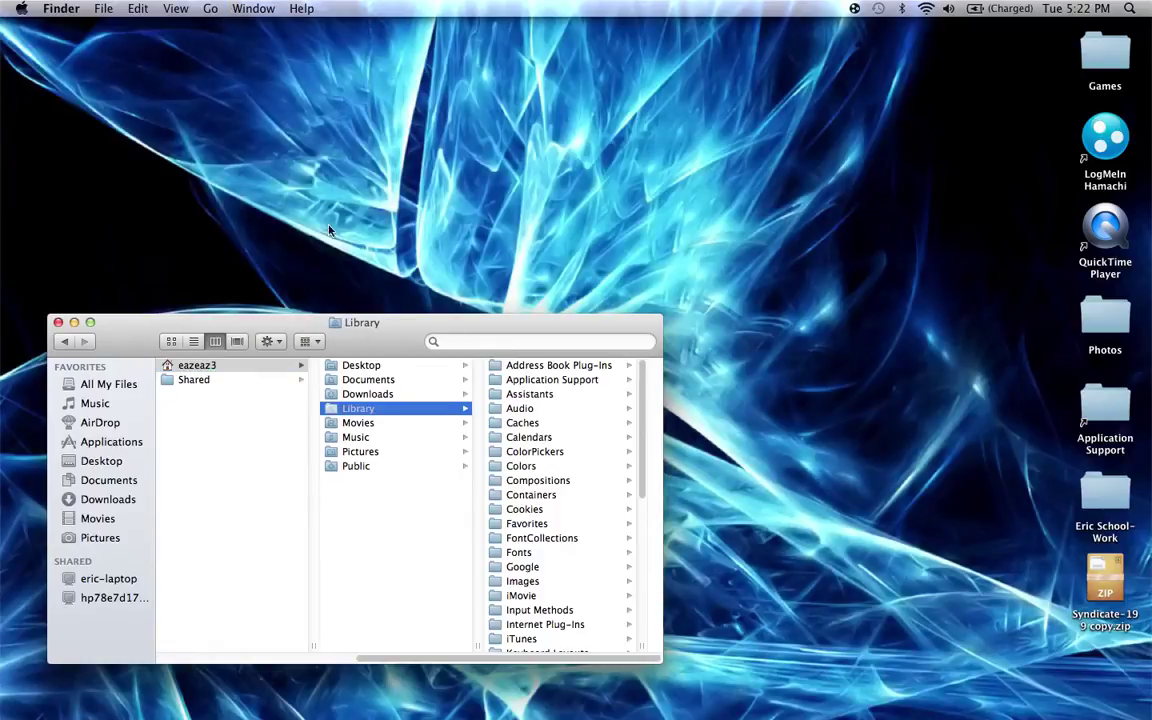
left_click(580, 379)
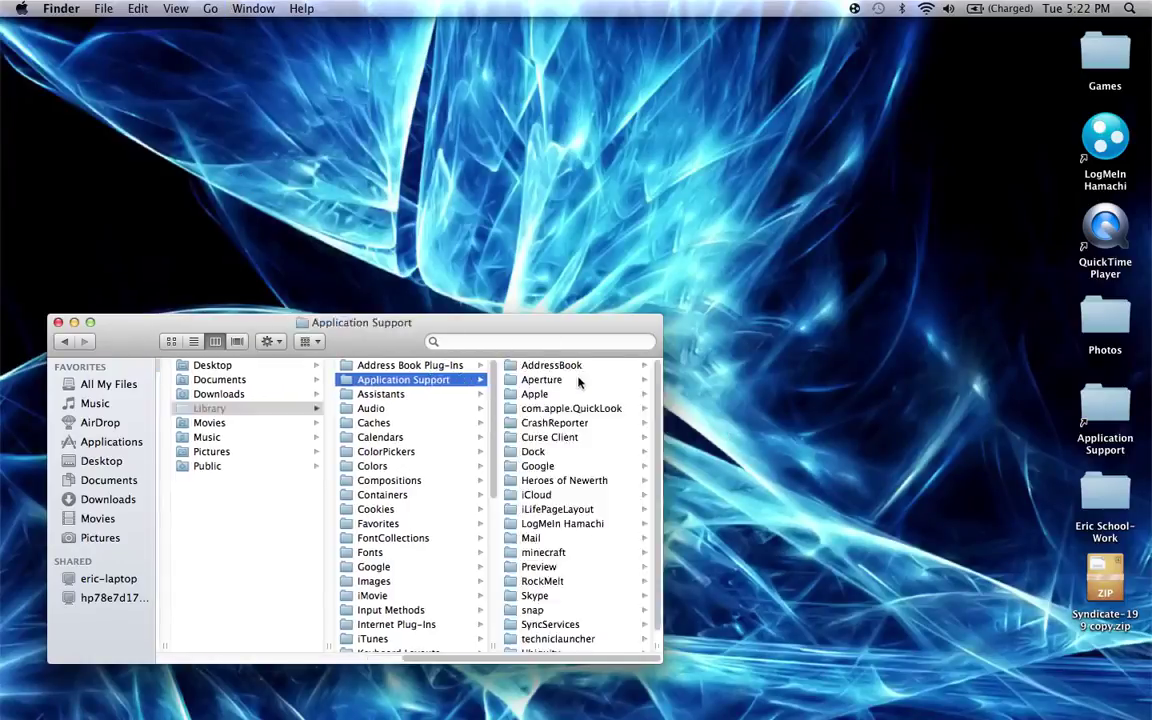
left_click(555, 544)
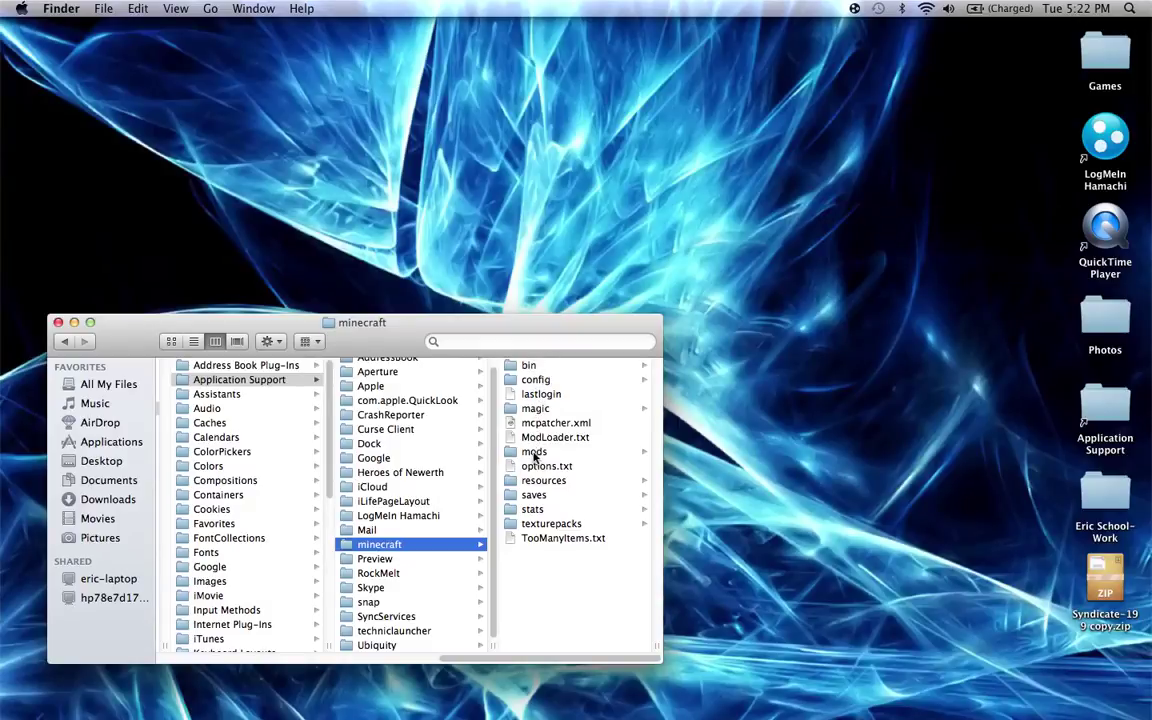
Step: Open saves and rename the Syndicate-201 world folder to Syndicate-199
left_click(534, 495)
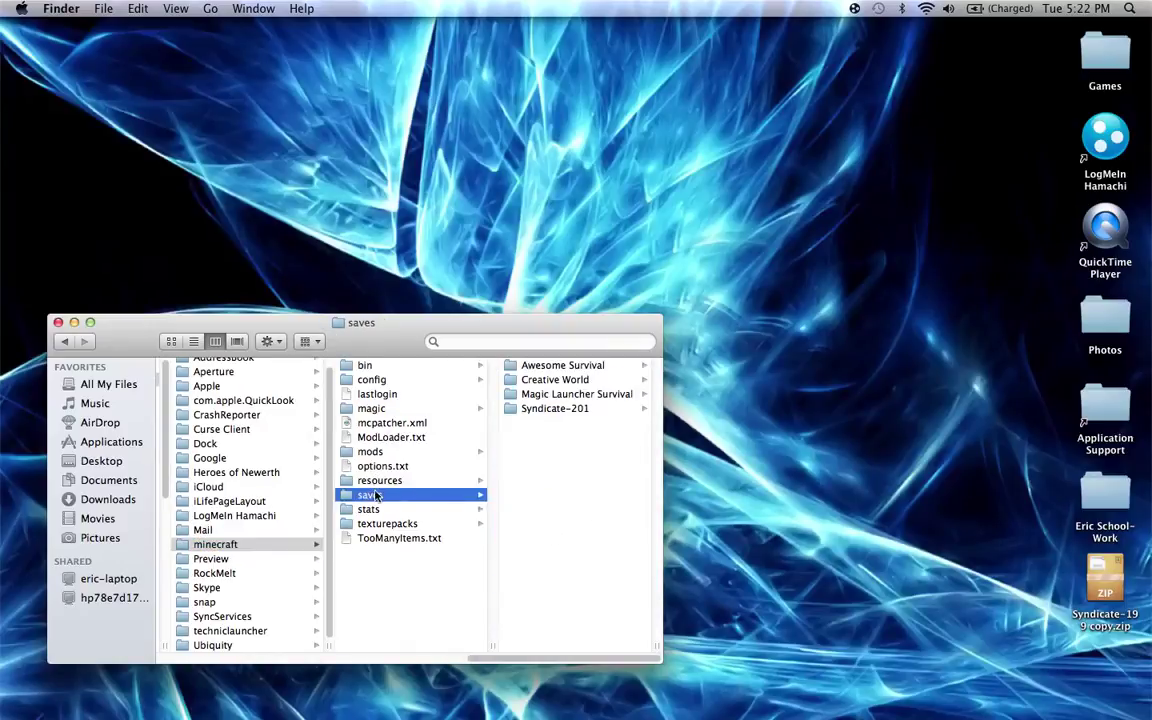
key("Down")
key("Down")
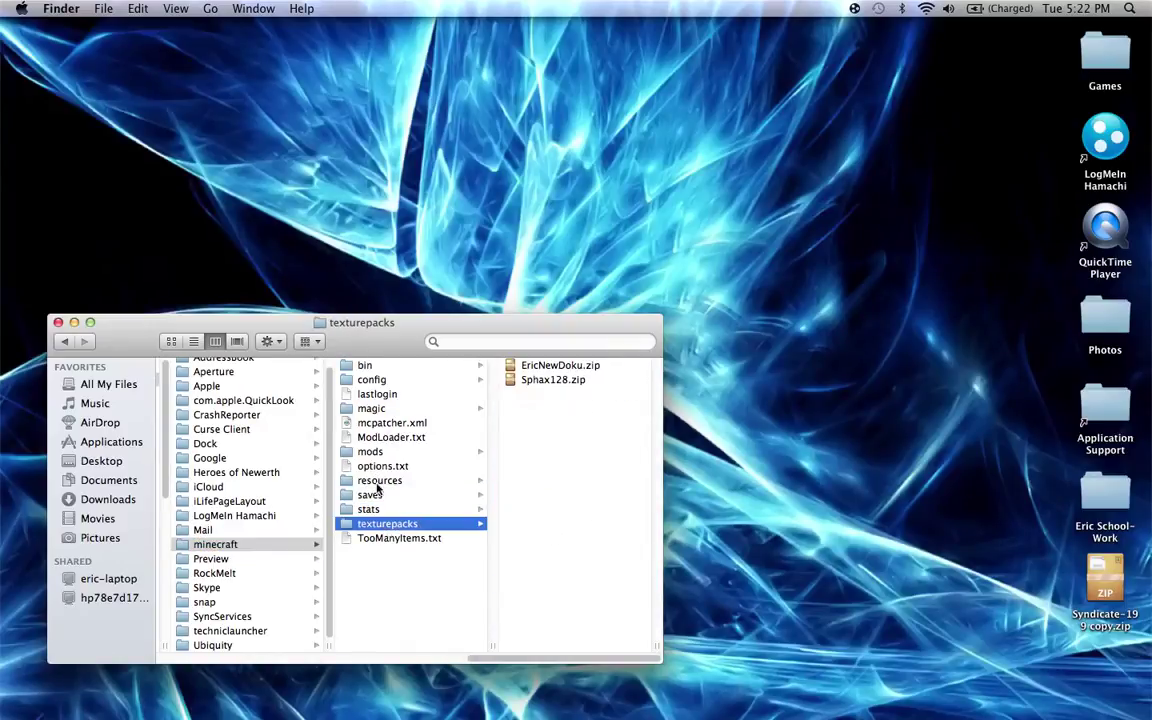
key("Up")
key("Up")
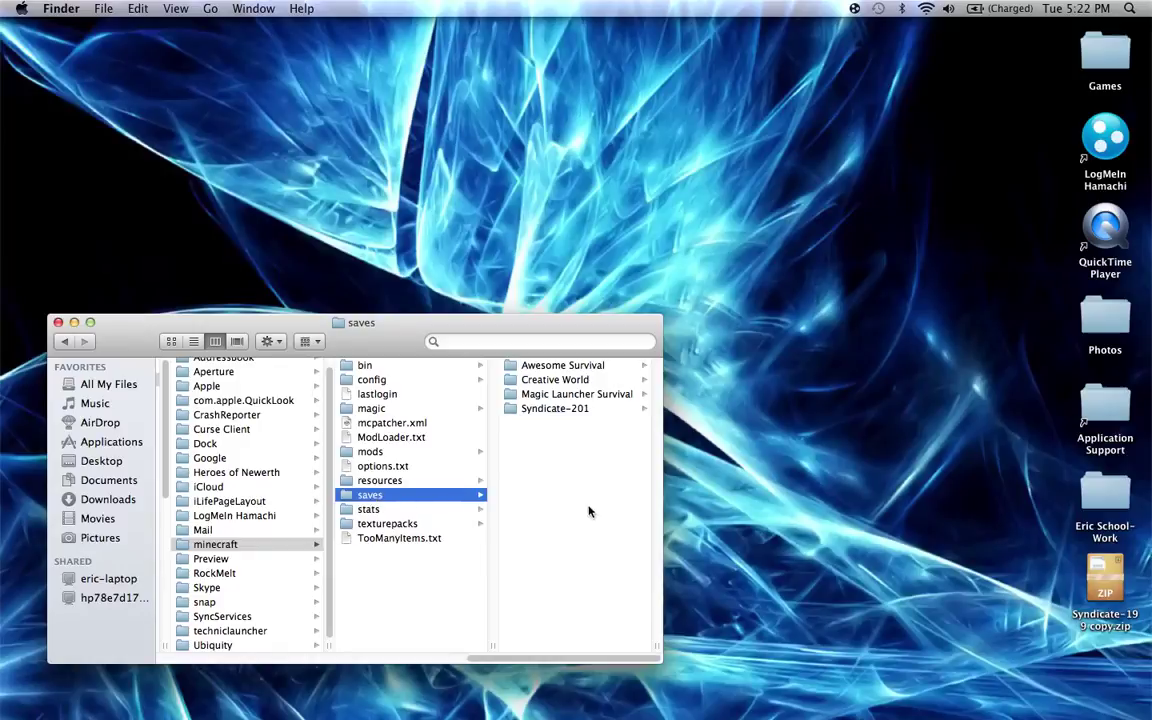
left_click(556, 408)
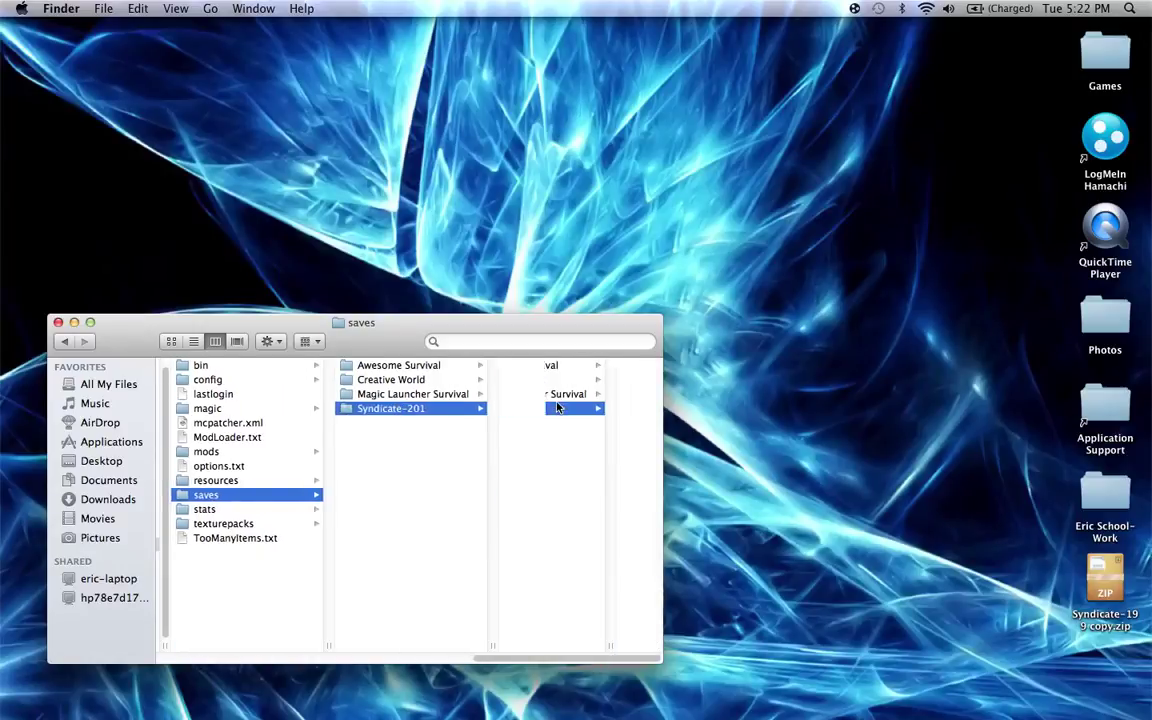
key("Return")
key("BackSpace")
key("BackSpace")
key("BackSpace")
type("199")
left_click(411, 425)
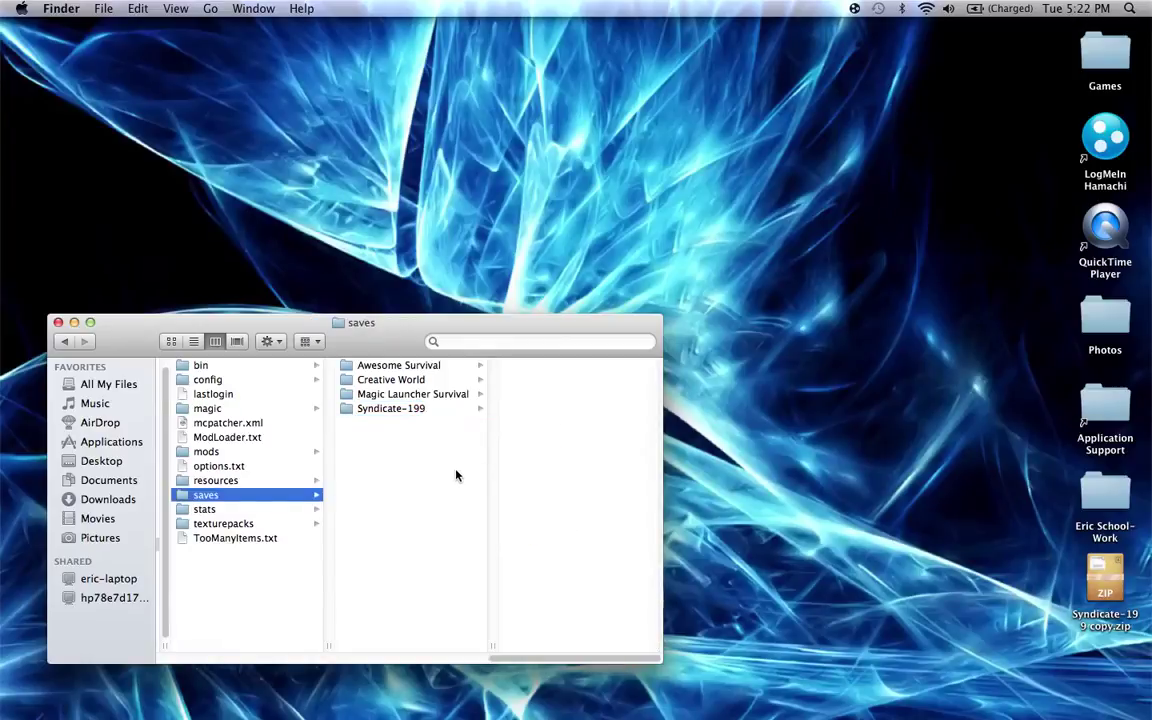
Step: Inspect the Syndicate-199, Magic Launcher Survival, Creative World and Awesome Survival world folders
left_click(394, 409)
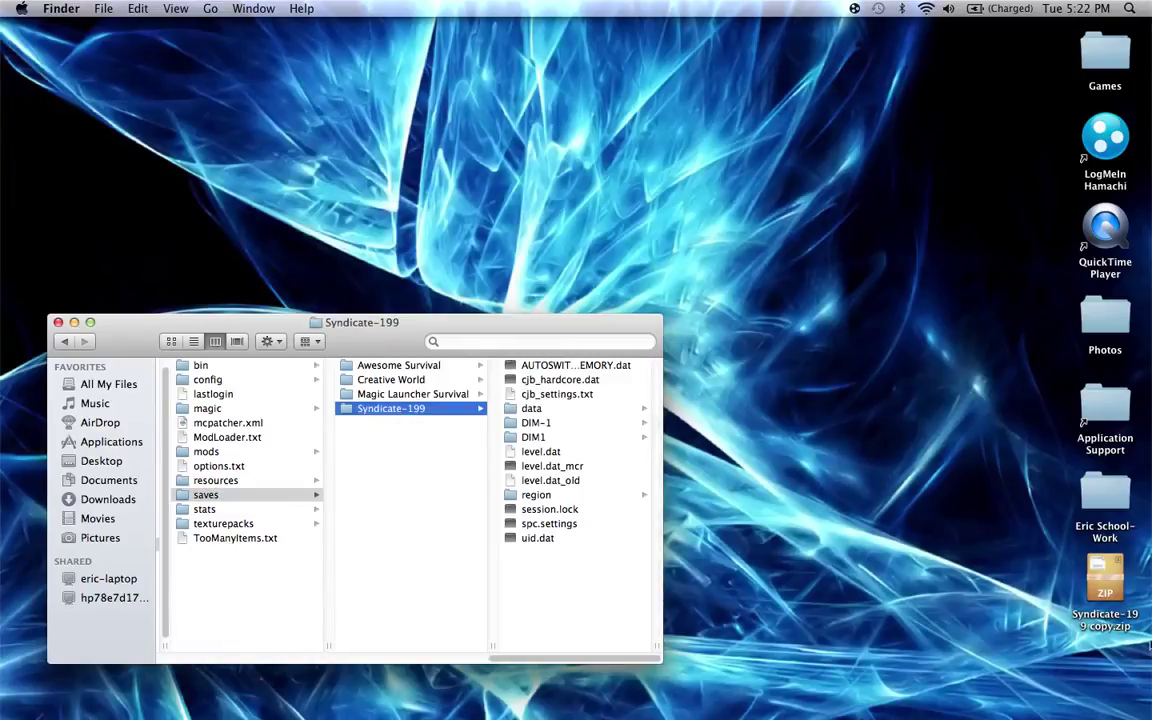
left_click(400, 394)
left_click(403, 410)
left_click(385, 379)
left_click(390, 365)
left_click(407, 410)
left_click(401, 443)
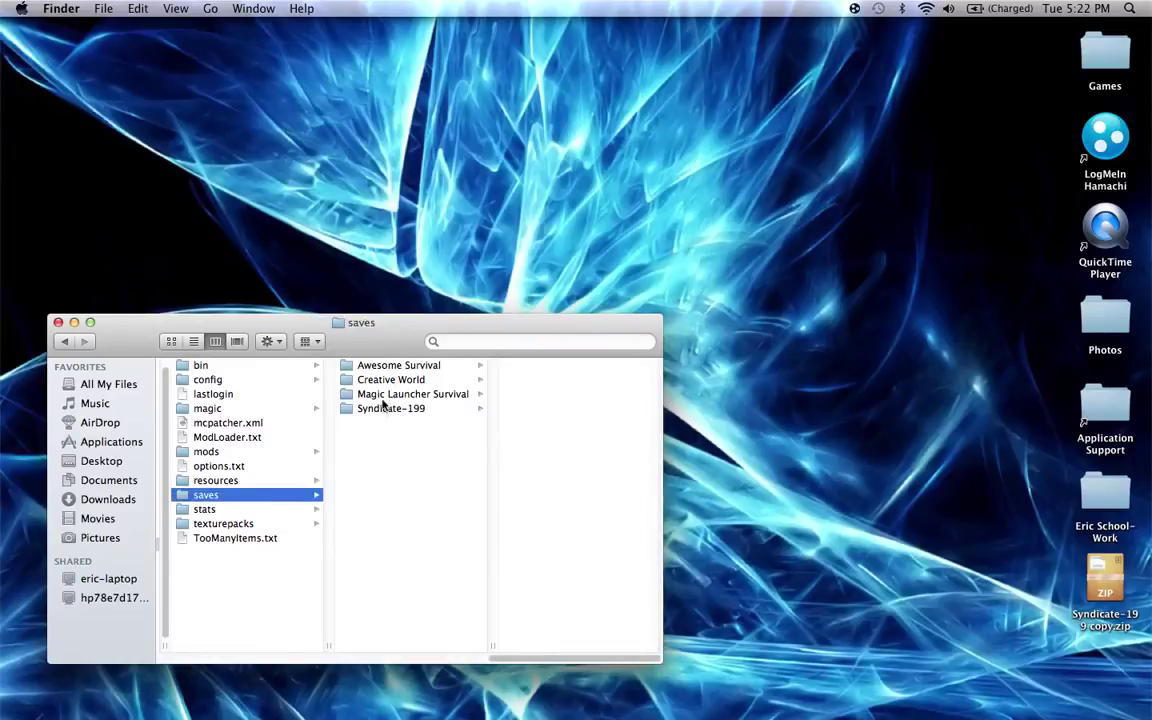
Step: Move the Syndicate-199 copy.zip archive nearer Finder and extract it
left_click_drag(1105, 580, 932, 315)
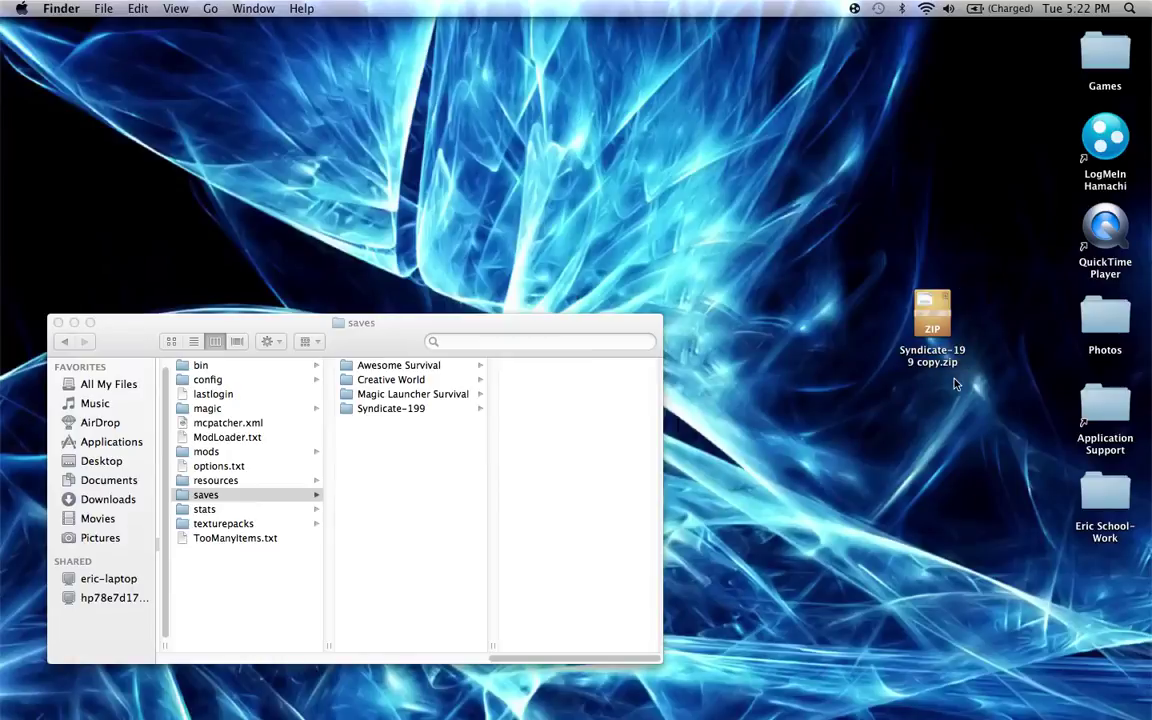
left_click(933, 319)
key("super+o")
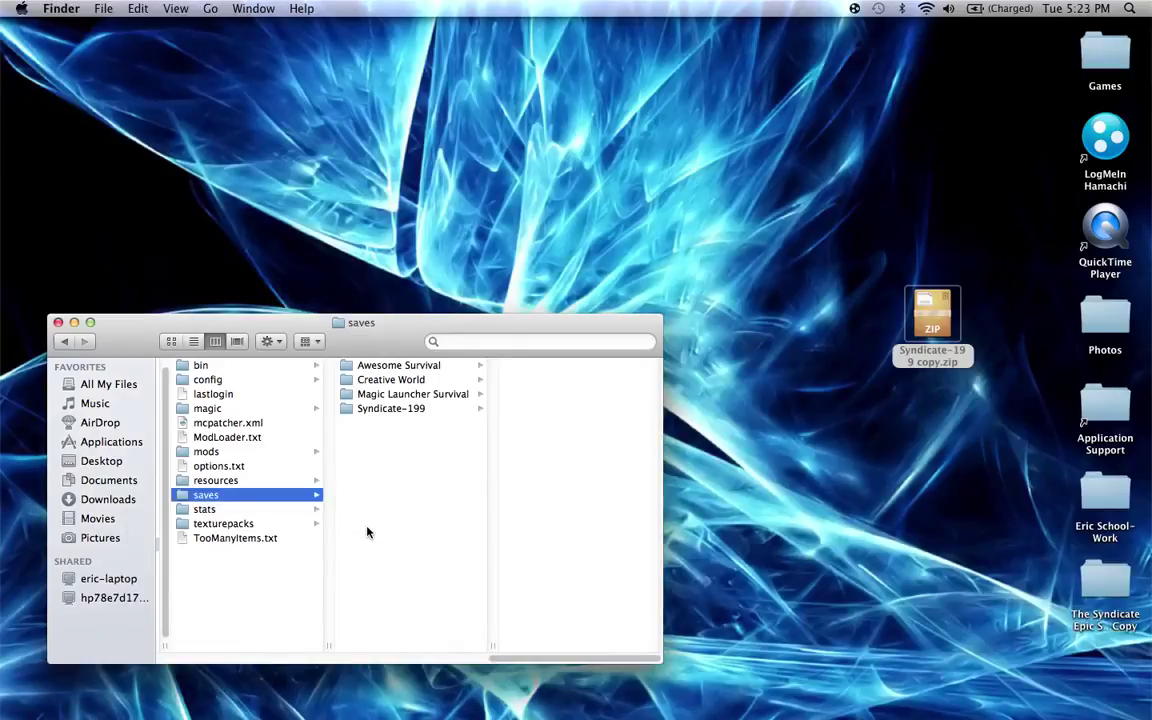
left_click(830, 465)
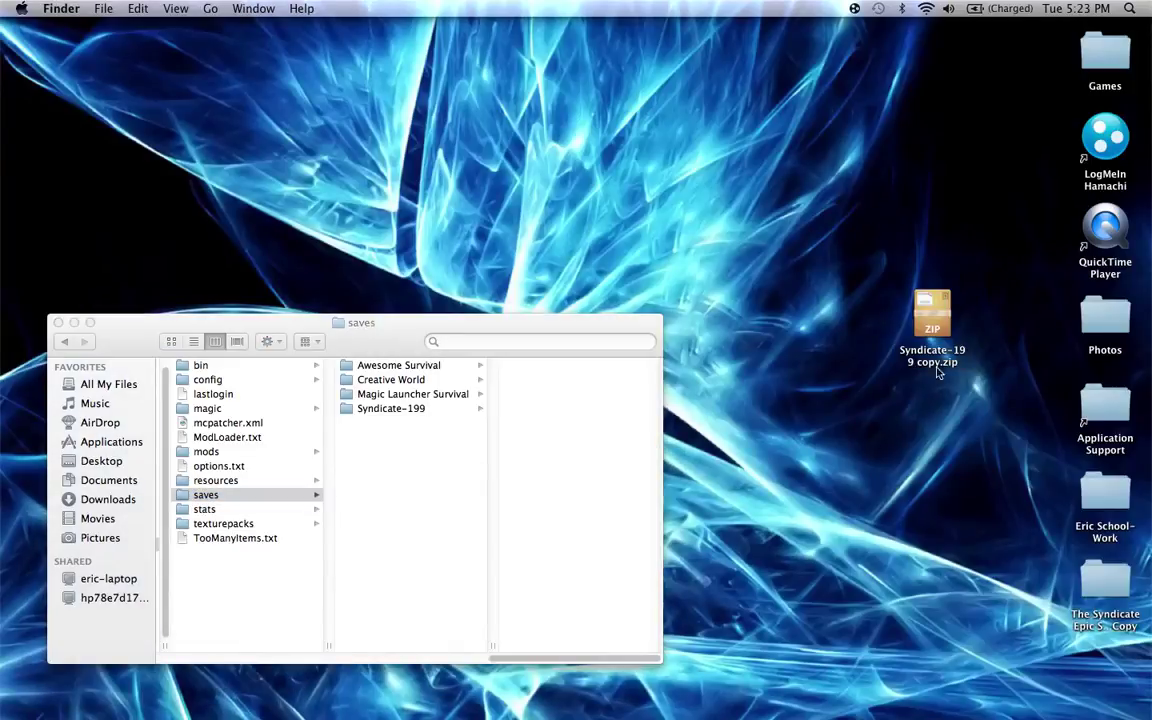
Step: Place the Syndicate zip at the desktop's top-right beside the Games folder
left_click_drag(906, 350, 1044, 68)
left_click_drag(940, 322, 1030, 72)
left_click(966, 160)
Step: Move The Syndicate Epic Seed copy world folder into saves
left_click_drag(1093, 610, 400, 445)
left_click(951, 535)
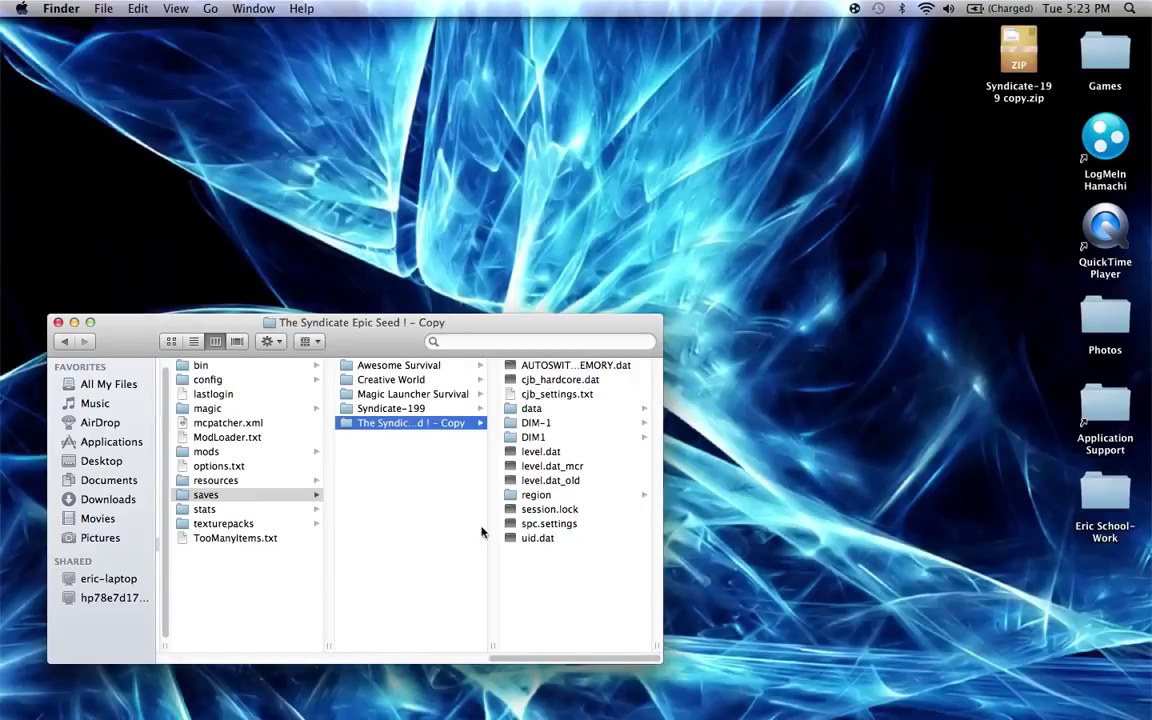
left_click(362, 496)
Step: View the files inside The Syndicate Epic Seed copy world
left_click(422, 423)
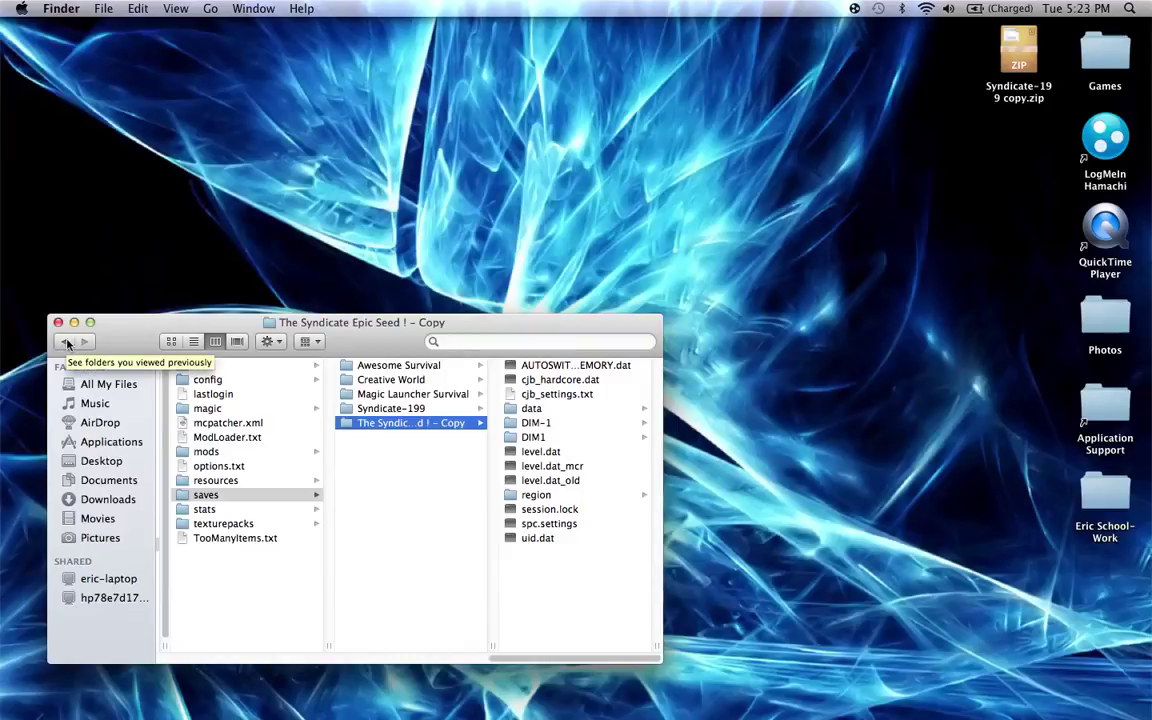
left_click(170, 148)
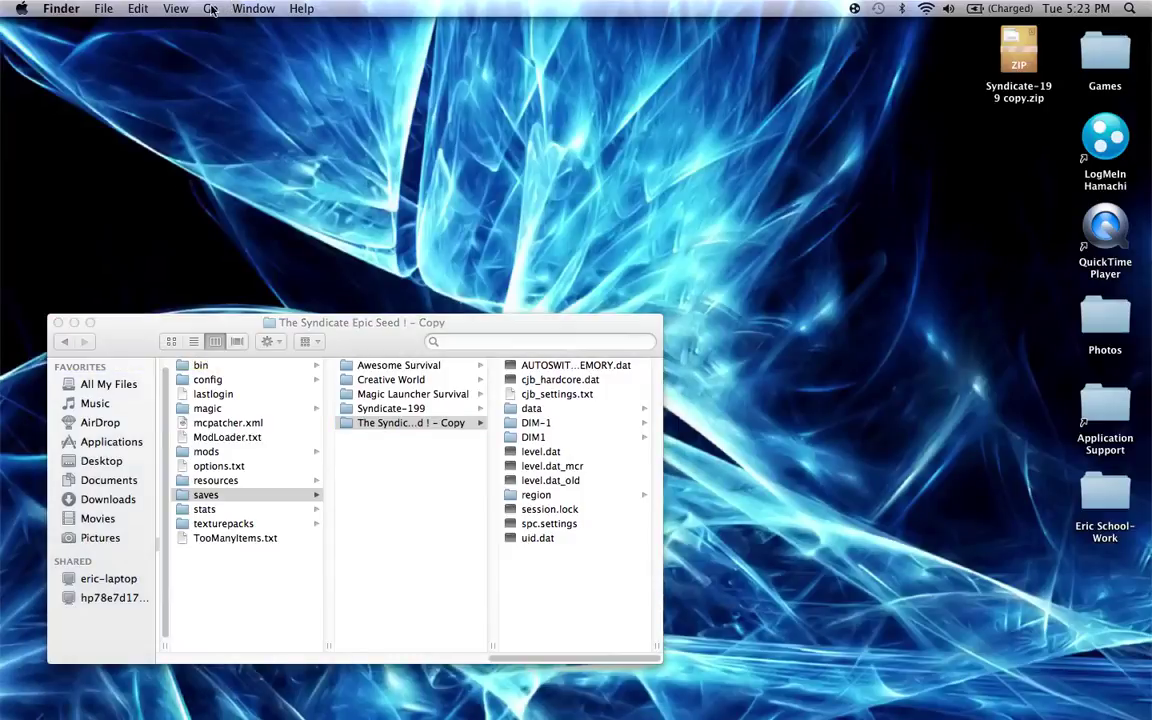
left_click(210, 8)
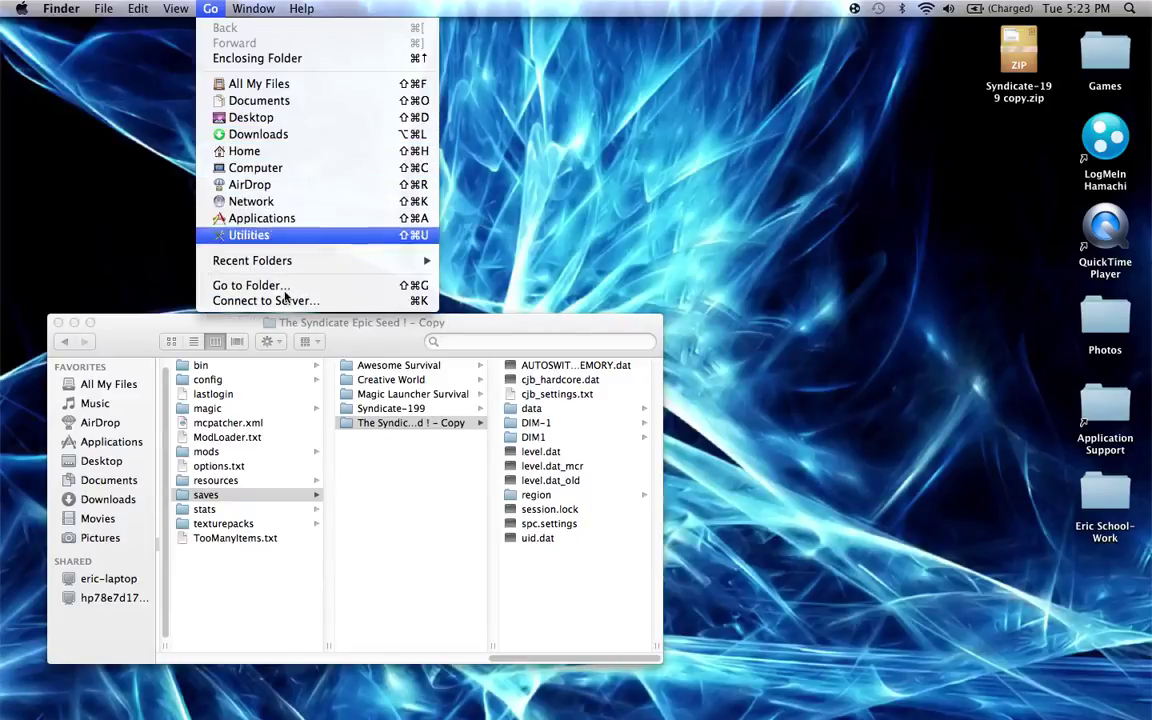
left_click(430, 478)
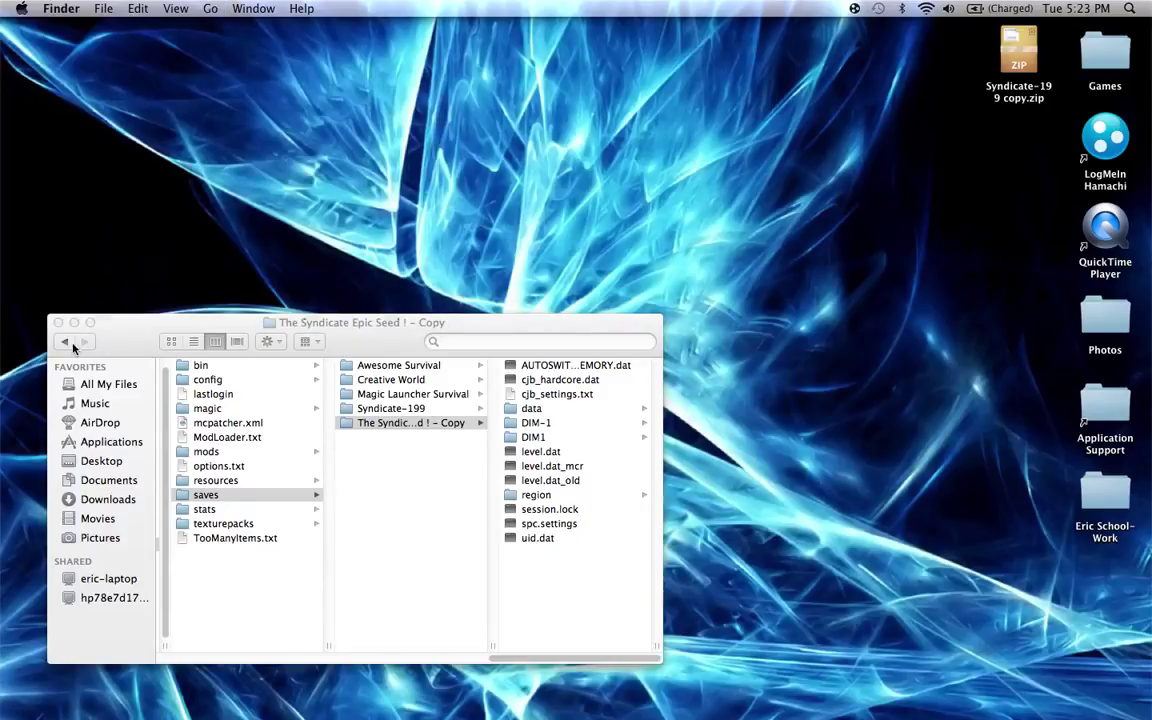
Step: Step back through earlier folders, then jump to the user Library folder via Go
left_click(66, 341)
left_click(70, 344)
left_click(67, 344)
left_click(65, 344)
left_click(63, 344)
left_click(62, 344)
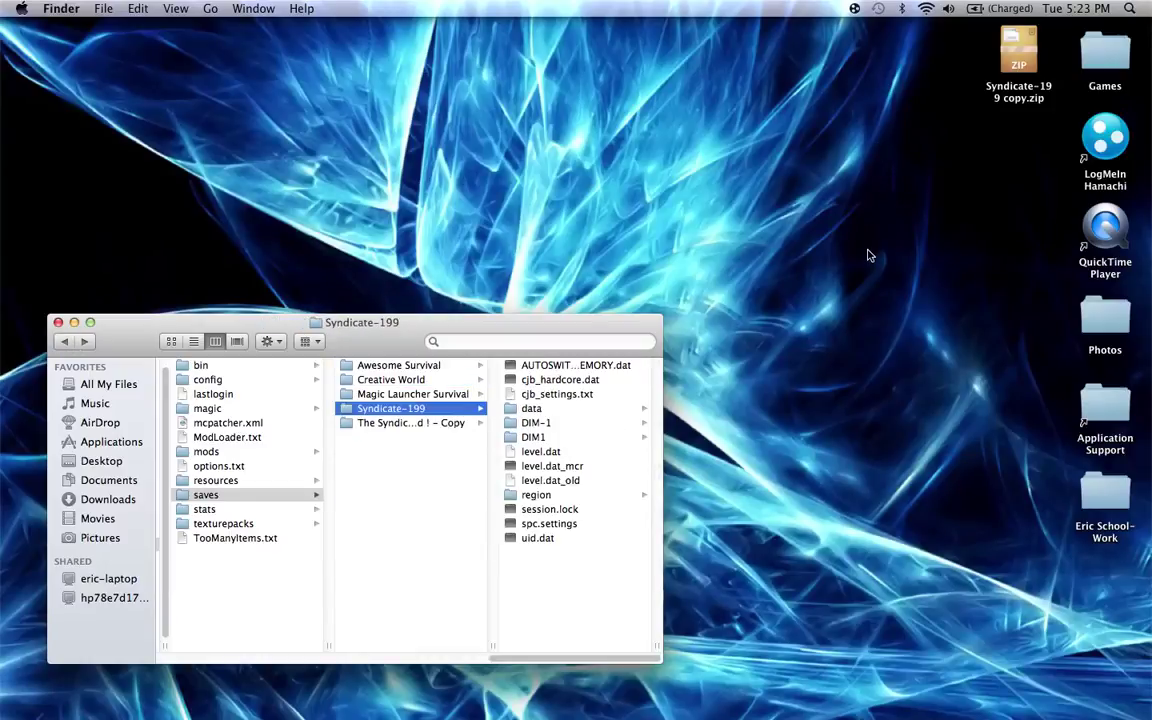
left_click(843, 321)
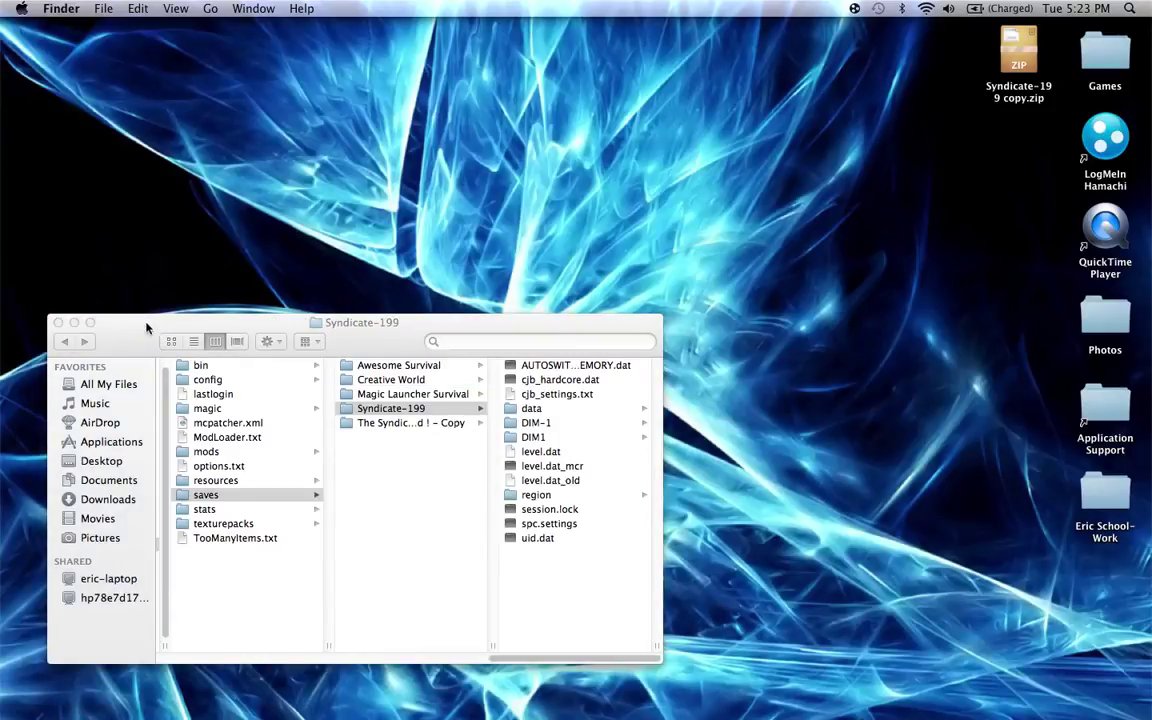
left_click(66, 342)
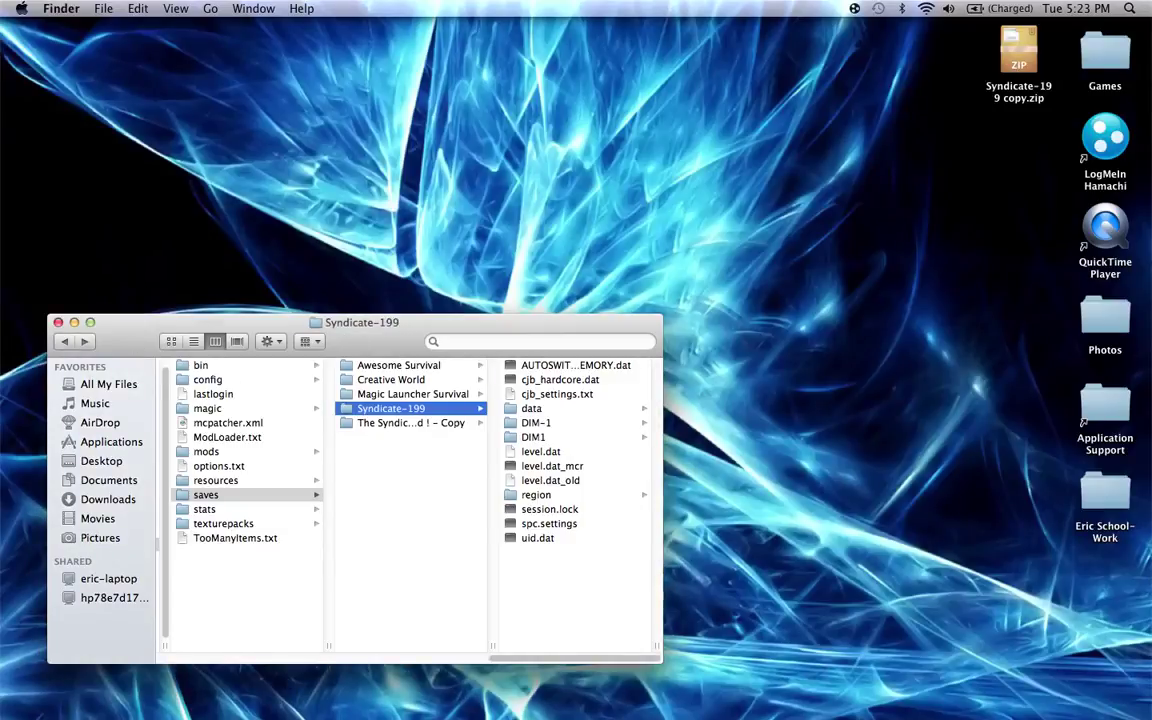
left_click(210, 8)
left_click(245, 167)
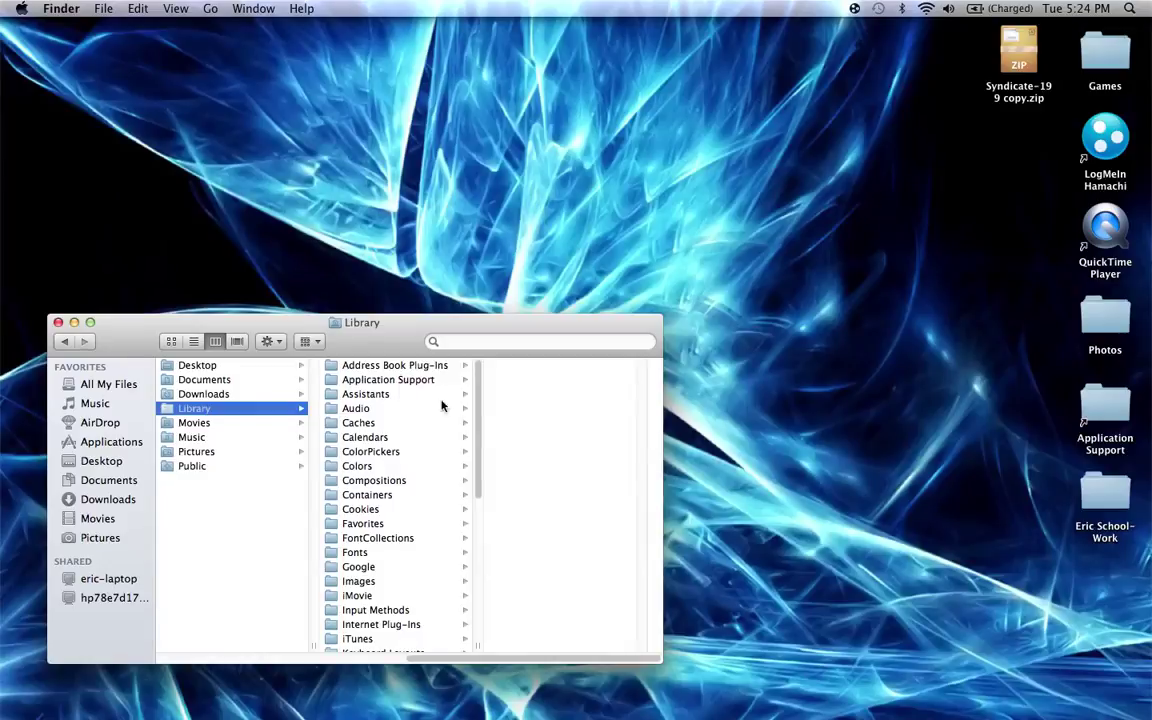
Step: Make an alias of Application Support, move it onto the desktop and open it
left_click(372, 380)
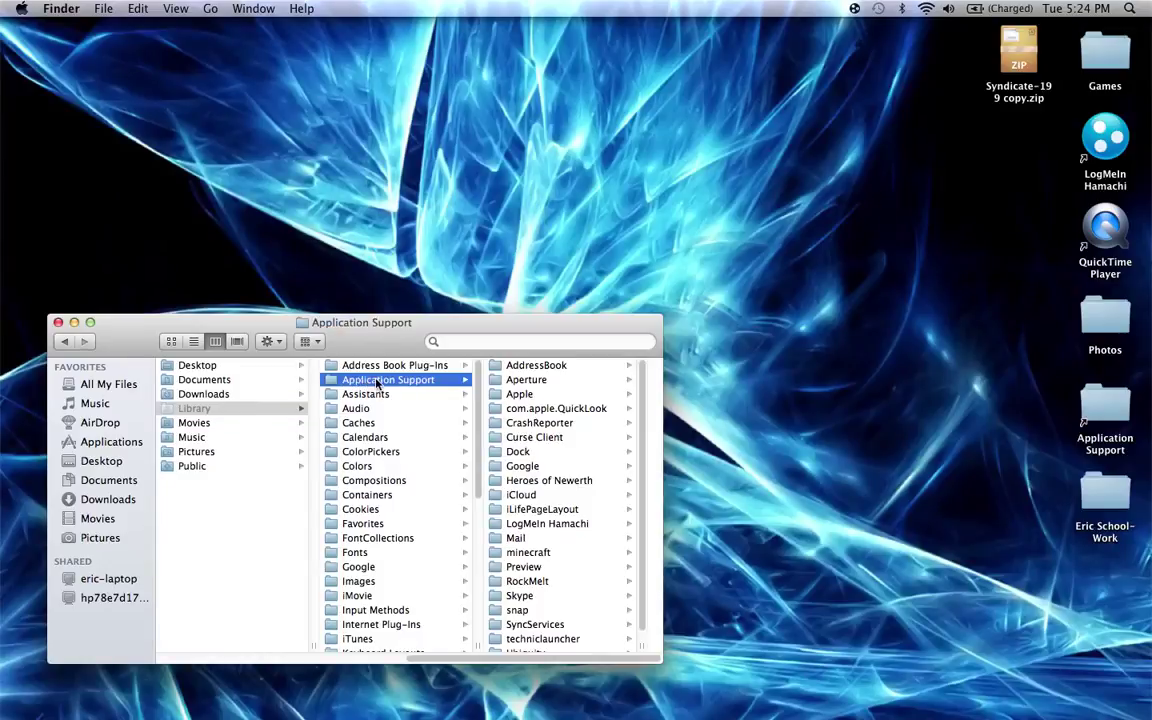
right_click(377, 384)
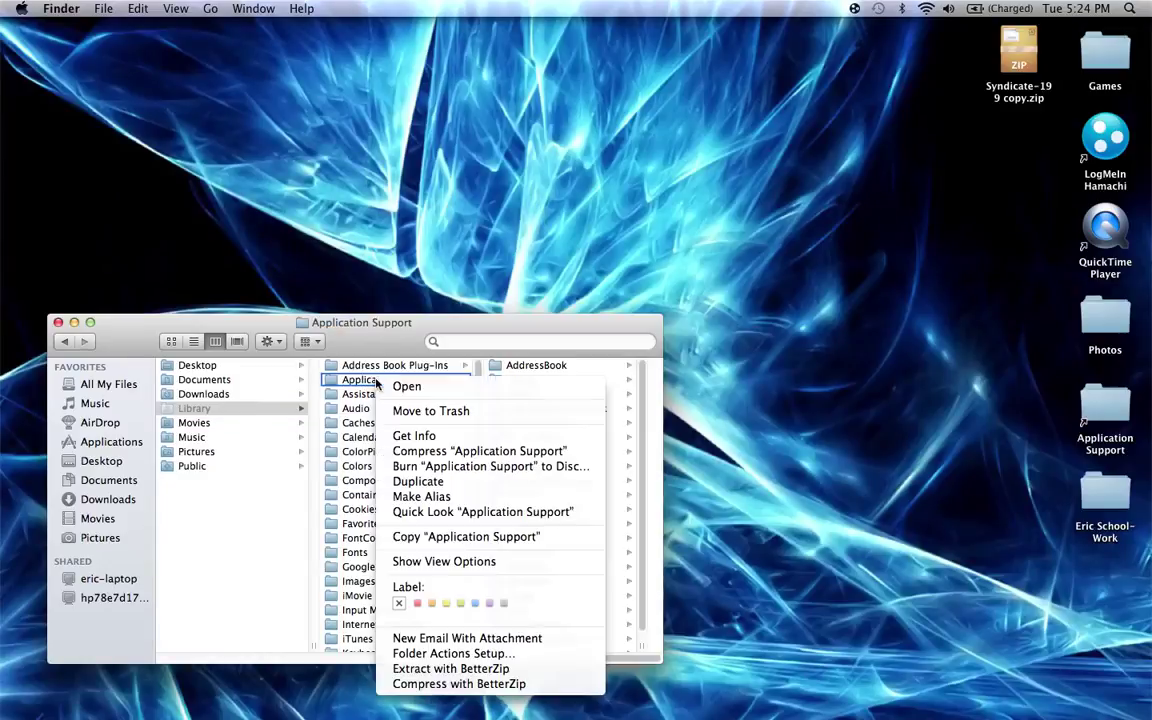
left_click(436, 494)
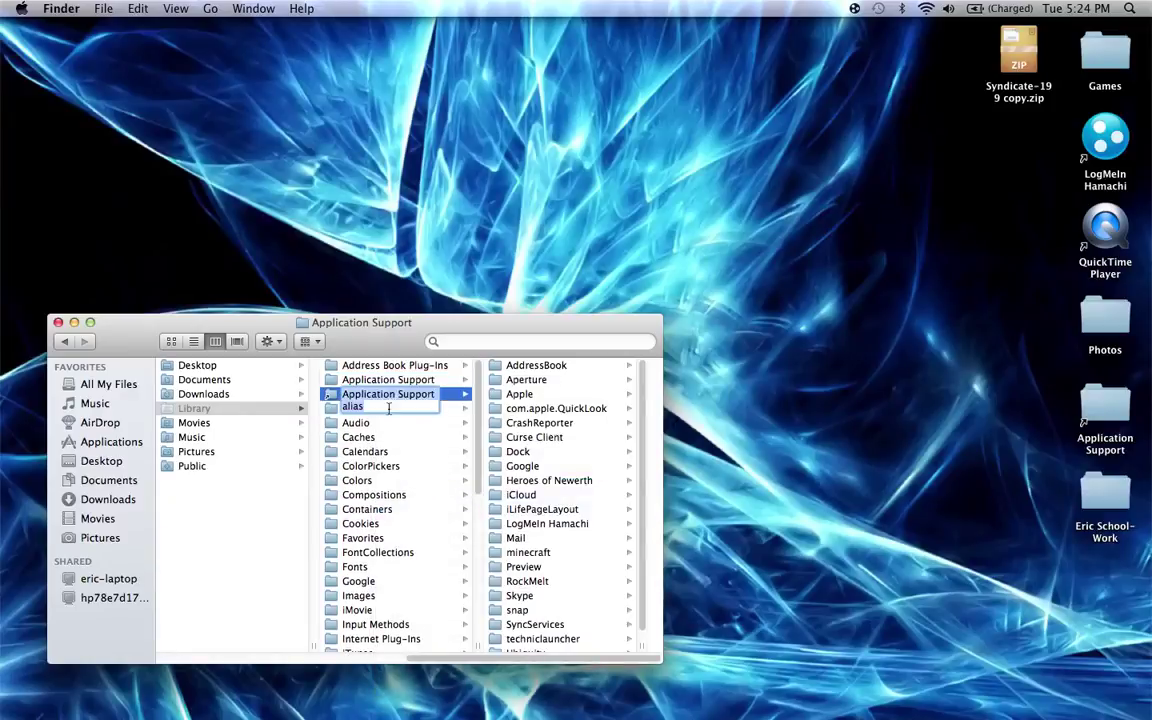
left_click(440, 437)
left_click_drag(388, 394, 795, 373)
left_click_drag(676, 312, 775, 238)
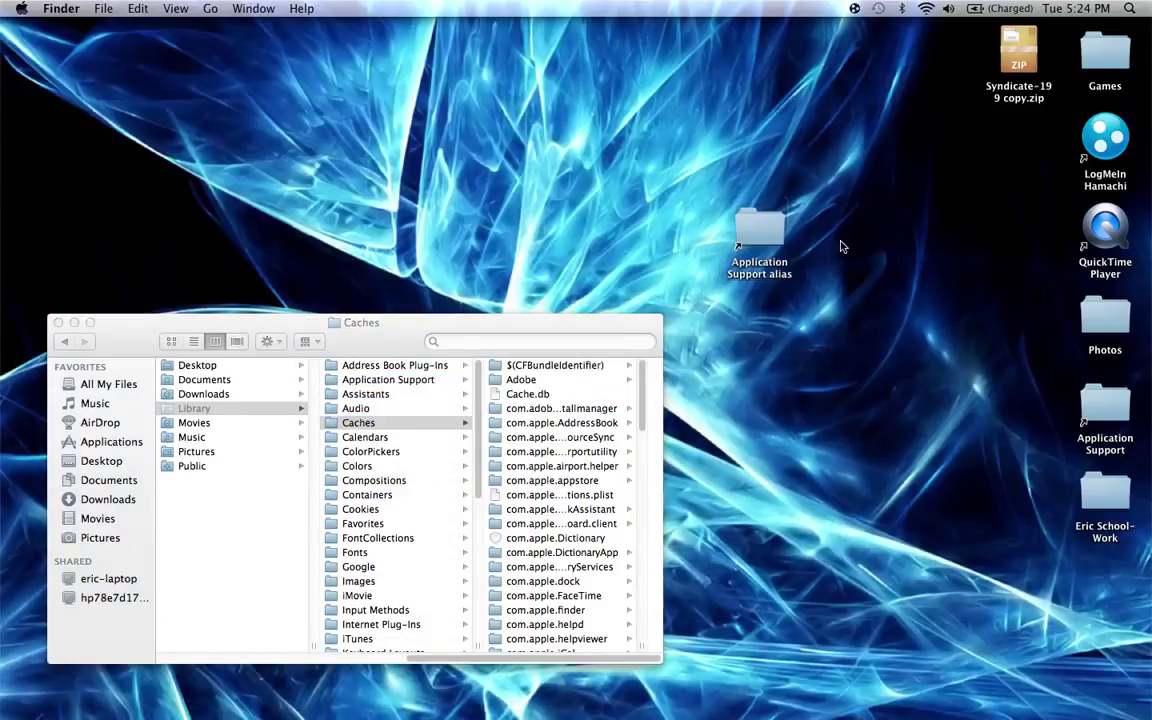
double_click(777, 240)
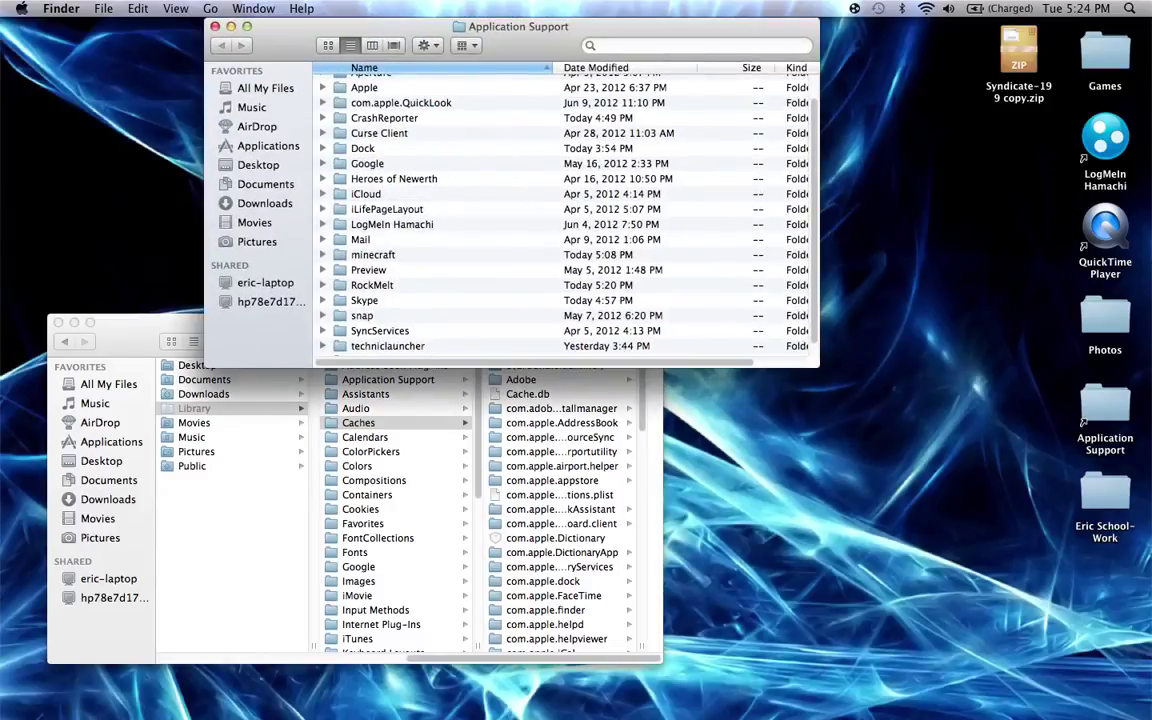
Step: Trash the Application Support alias from the desktop and close the Finder window
left_click(214, 26)
left_click(395, 365)
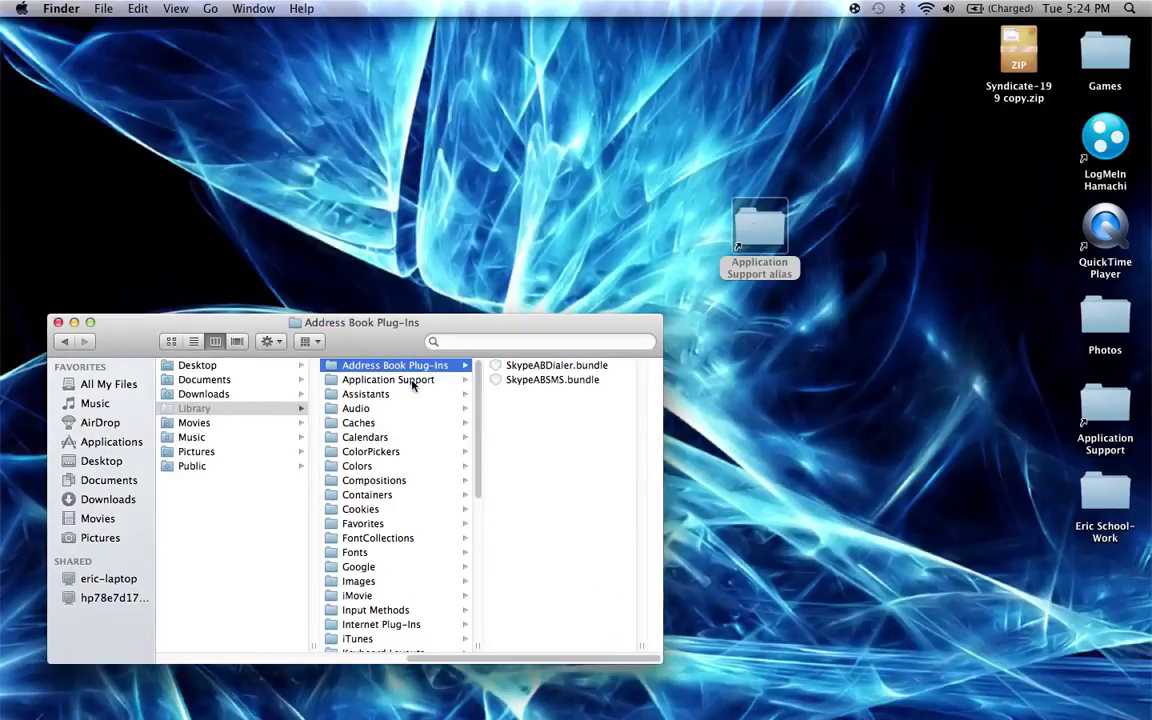
left_click(395, 381)
left_click_drag(806, 274, 631, 153)
key("super+BackSpace")
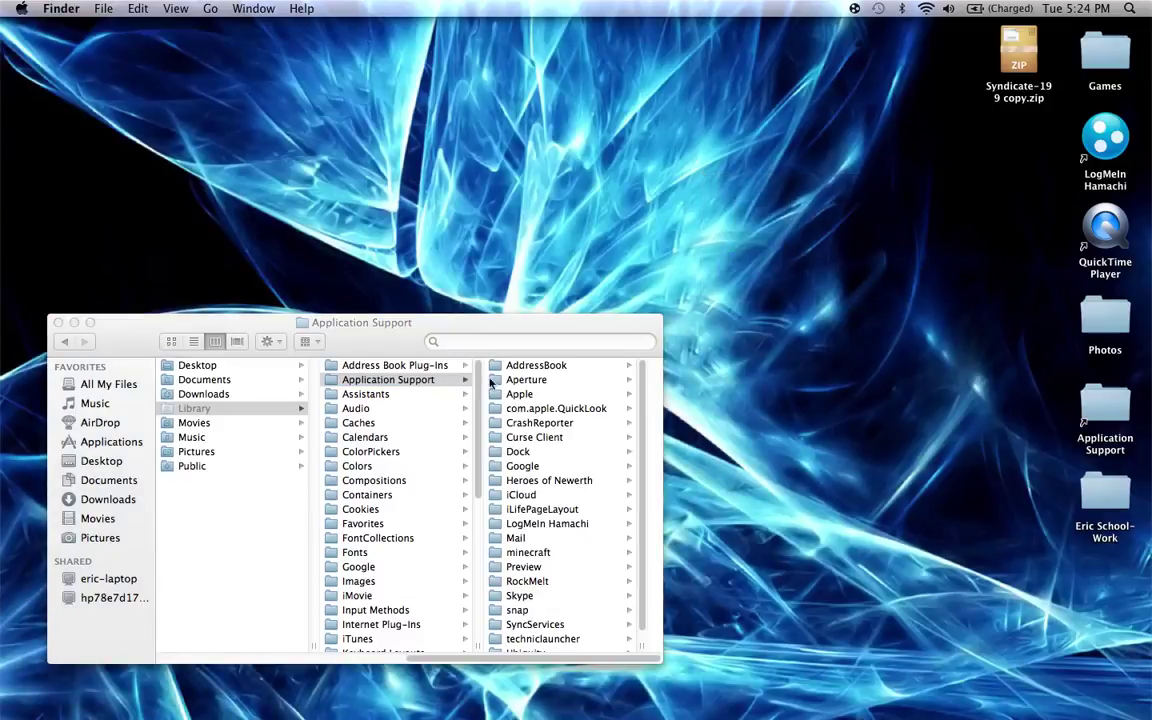
left_click(374, 383)
left_click(370, 397)
left_click(362, 384)
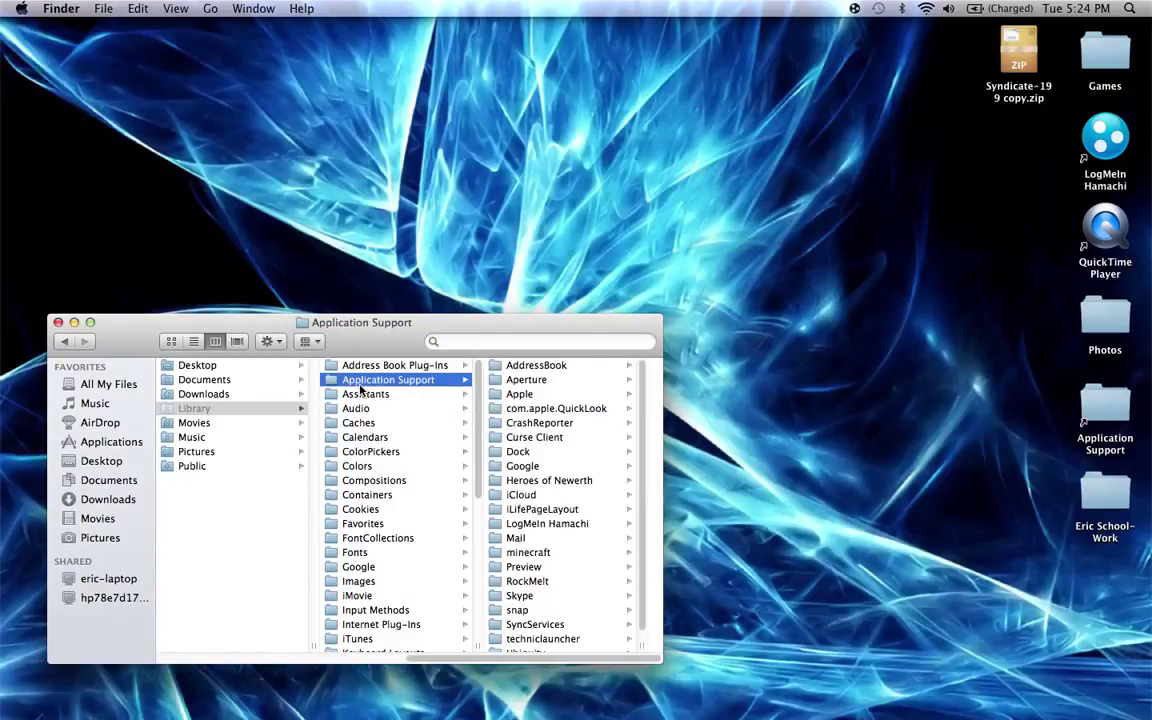
left_click(58, 322)
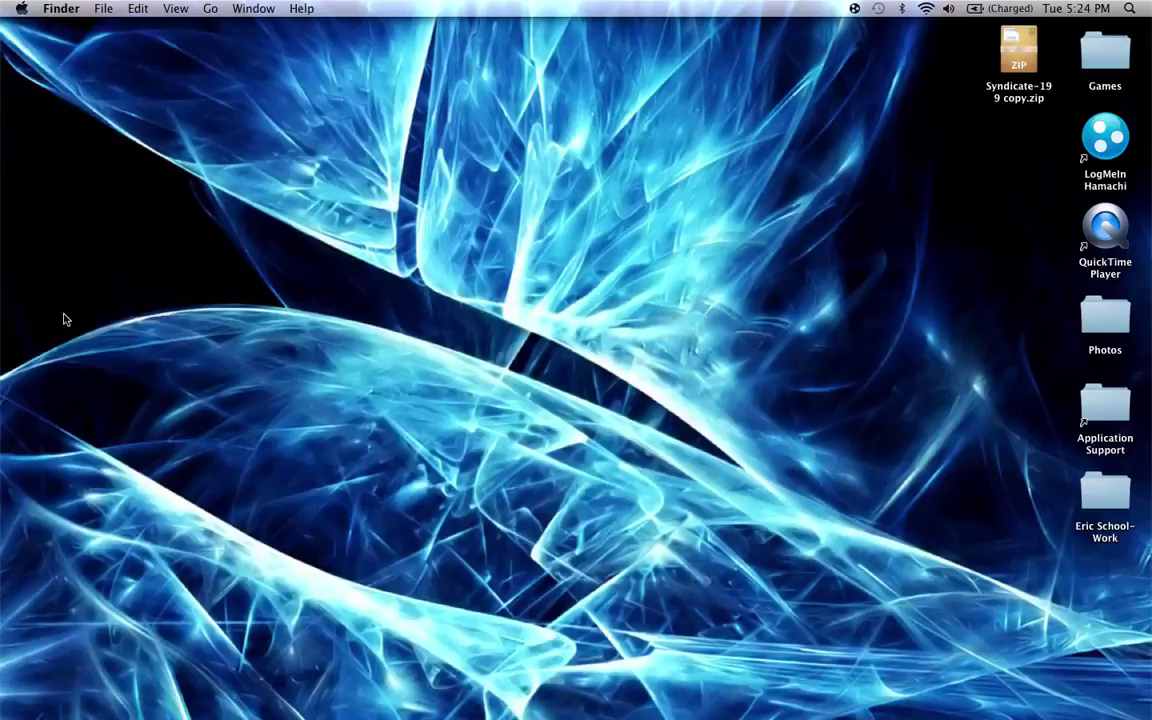
Step: Move the Syndicate-199 copy.zip archive from the desktop to the Trash
left_click(1034, 60)
key("super+BackSpace")
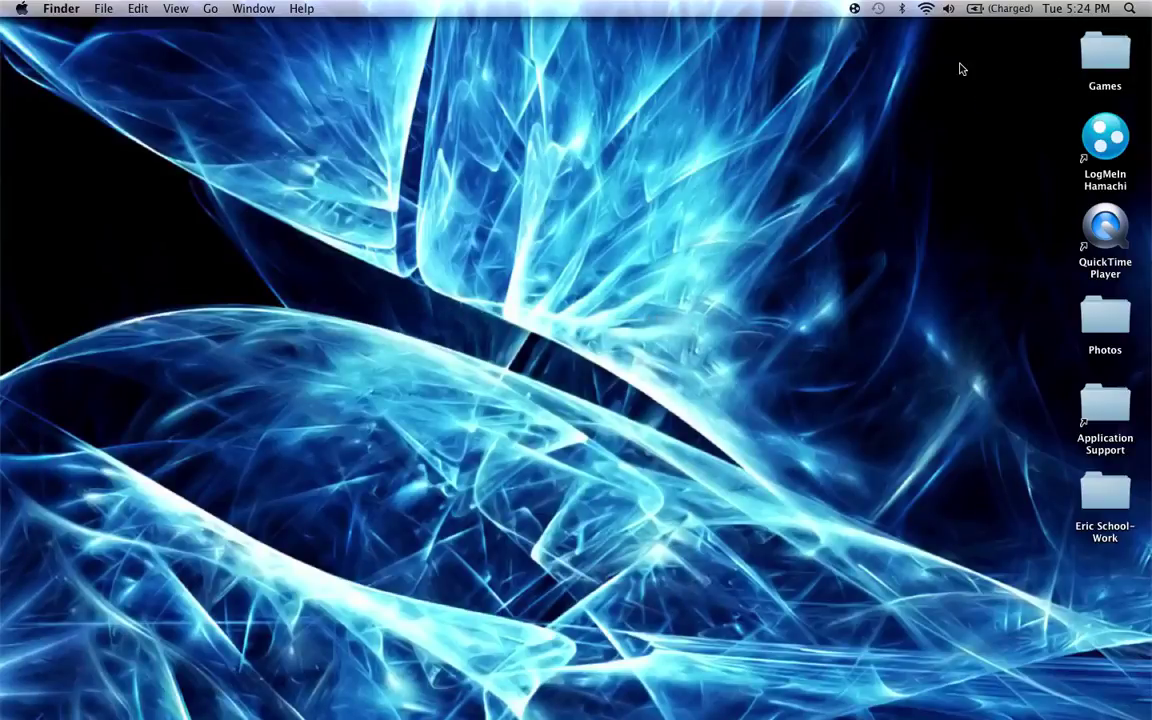
mouse_move(4, 200)
left_click(210, 8)
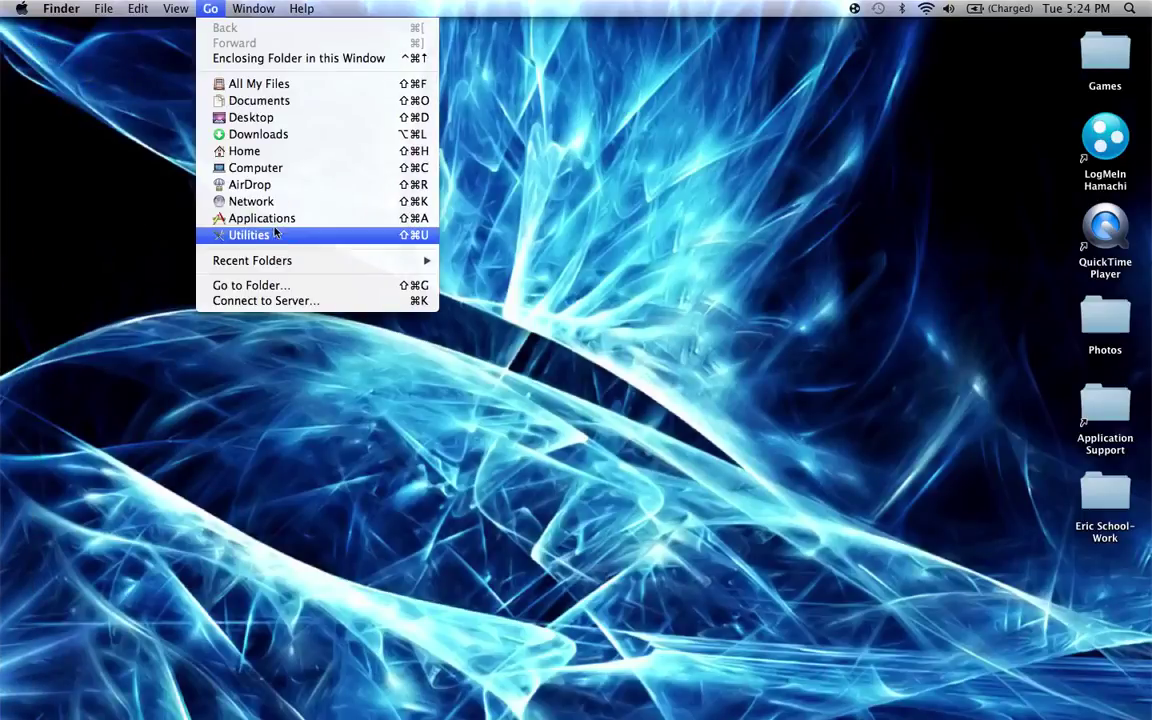
left_click(47, 243)
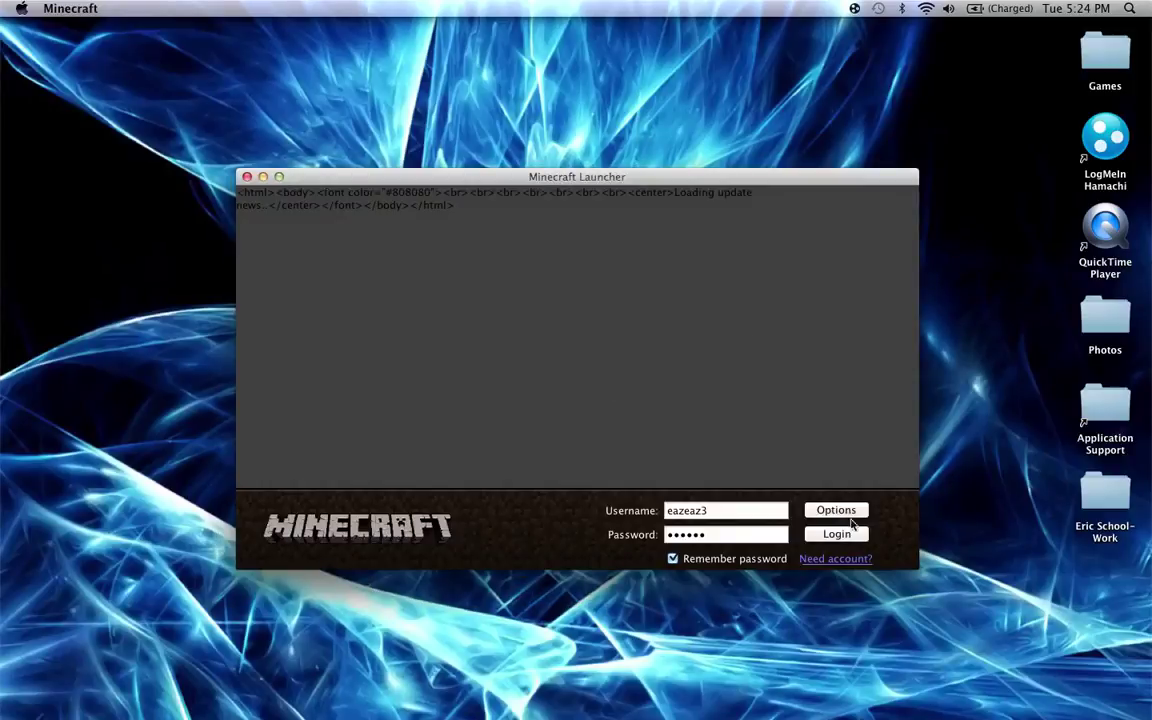
Step: Log in, delete The Syndicate Epic Seed from Singleplayer worlds, and quit Minecraft
left_click(848, 535)
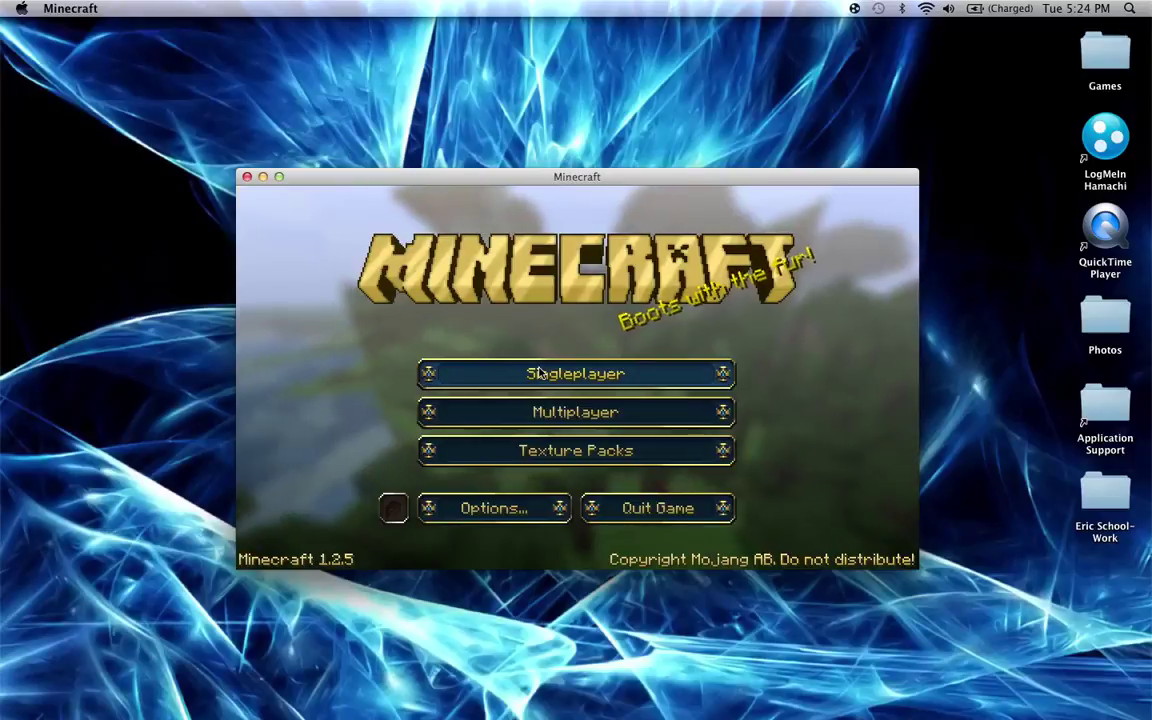
left_click(539, 373)
scroll(512, 400, "down", 3)
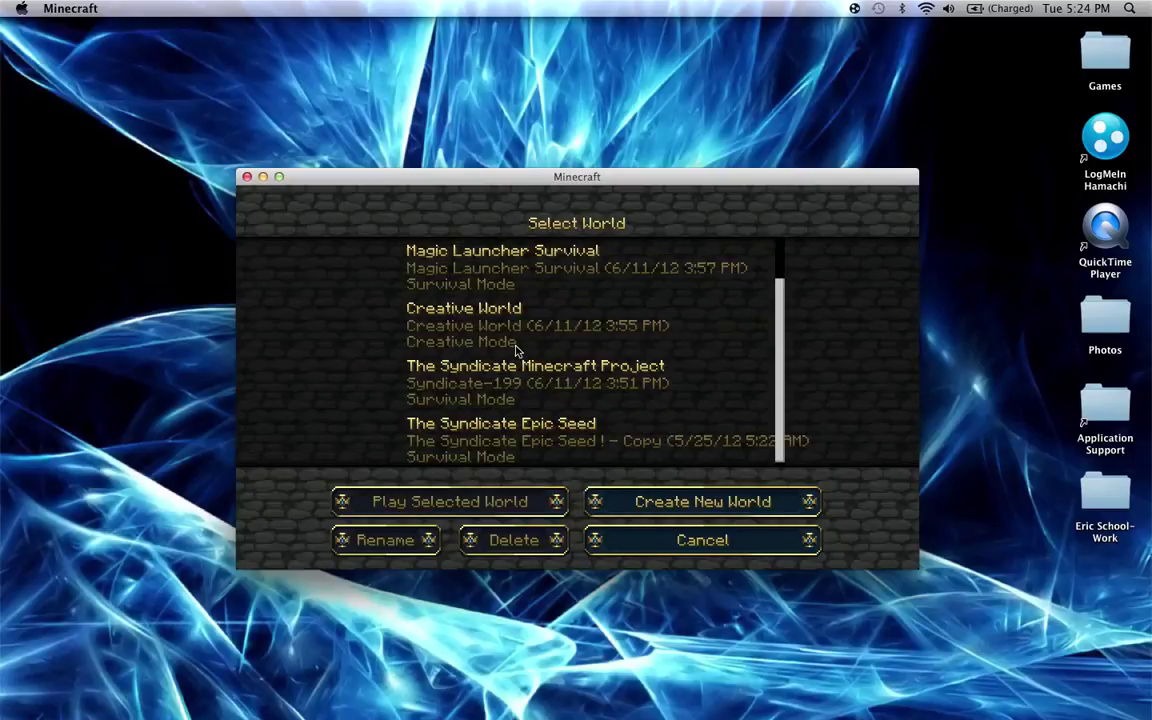
left_click(480, 440)
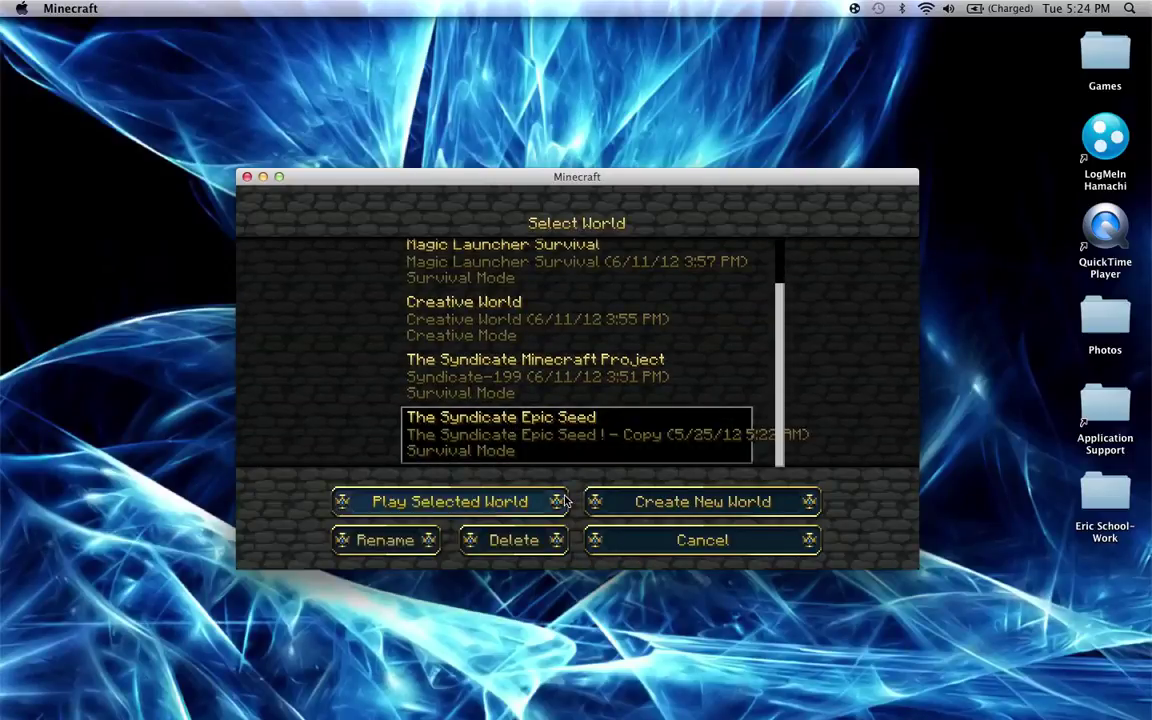
left_click(513, 538)
left_click(496, 419)
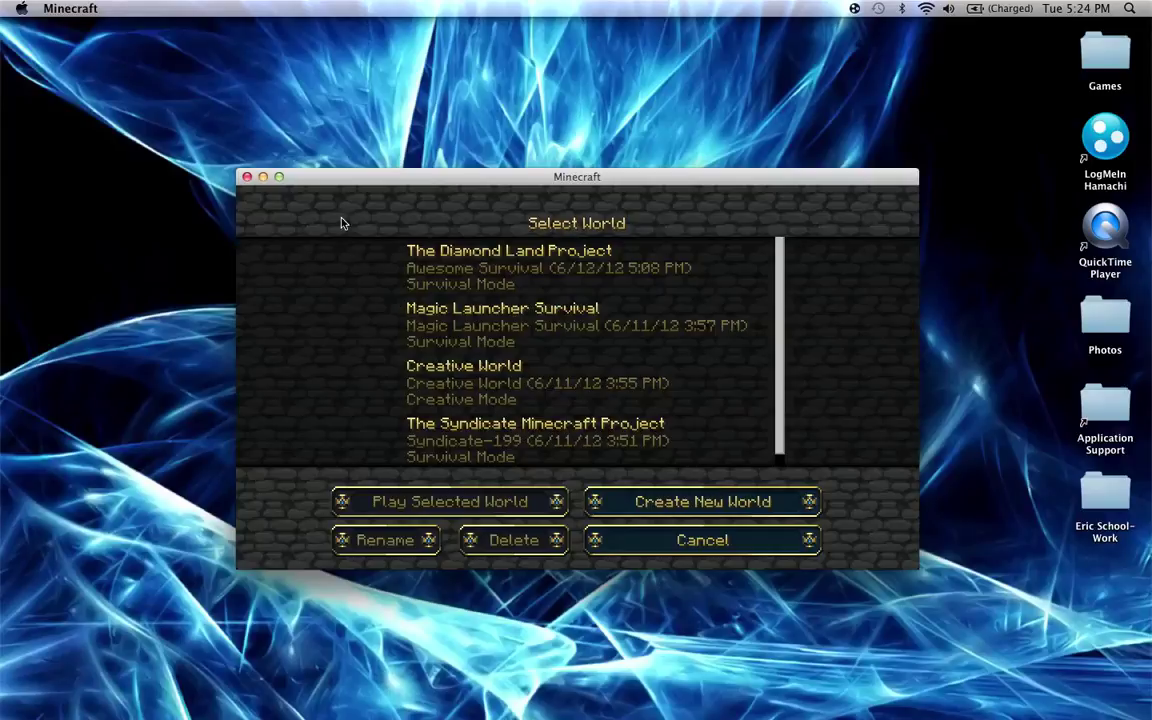
left_click(247, 177)
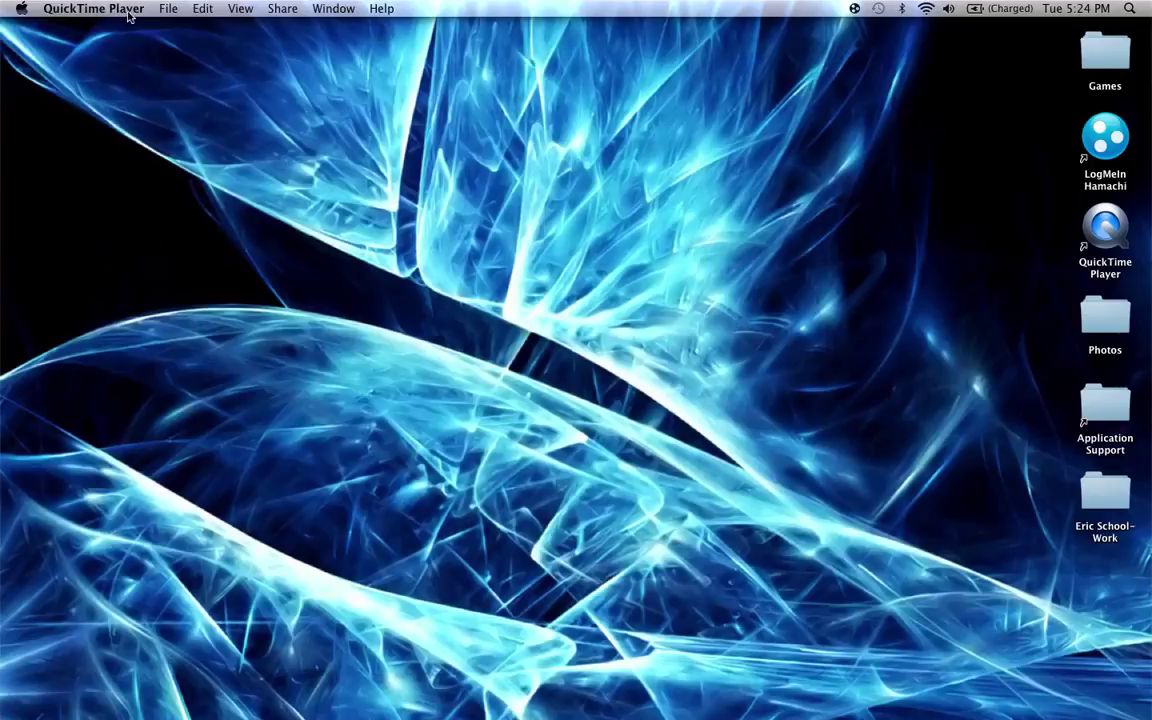
left_click(384, 201)
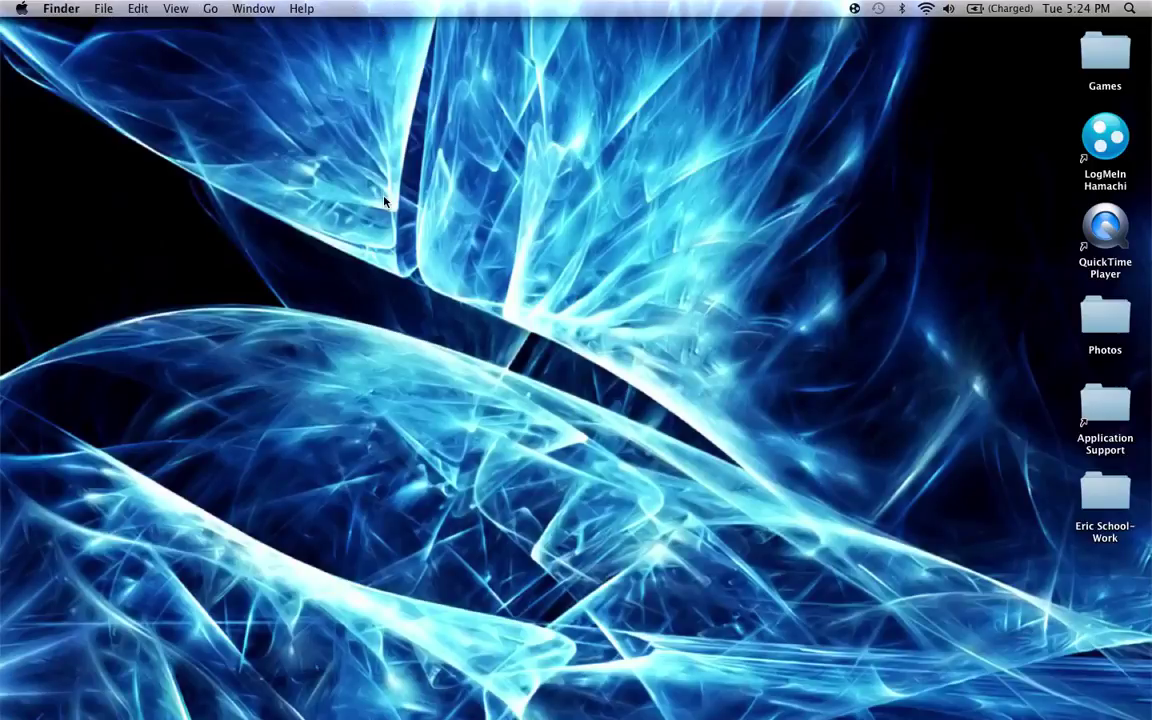